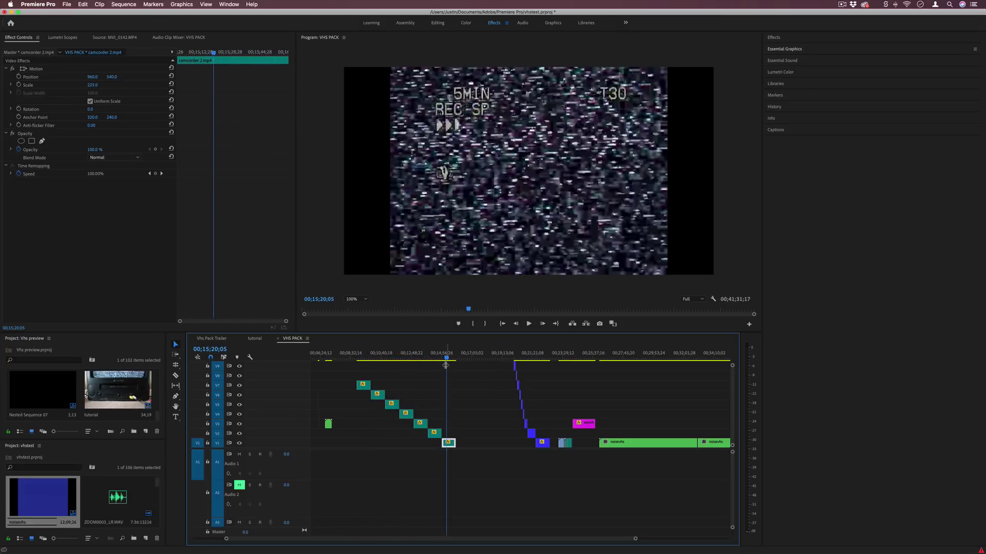
# Preview the blue-screen VHS clips in the VHS PACK sequence, from the rewind display through the final blue clip
pyautogui.click(515, 355)
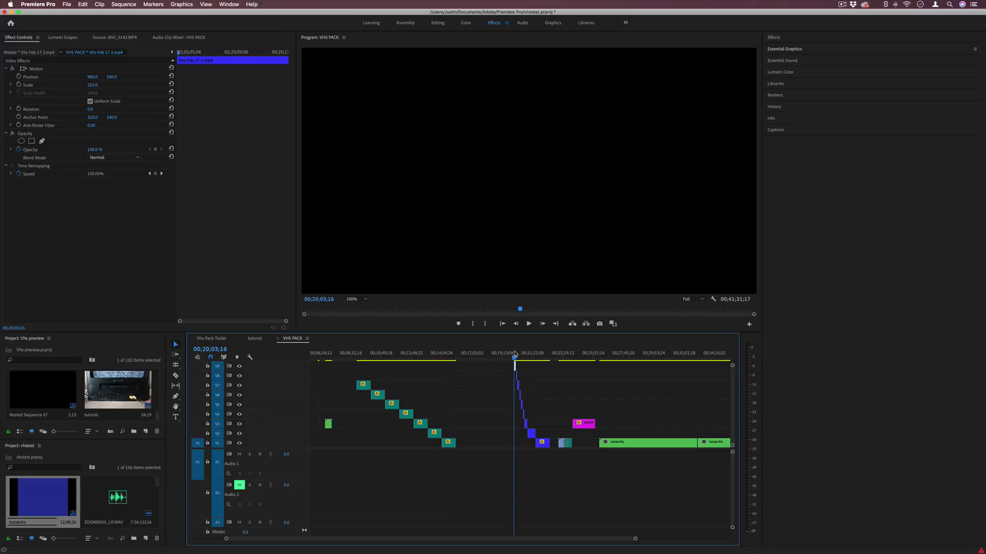
pyautogui.moveTo(516, 355); pyautogui.dragTo(517, 355)
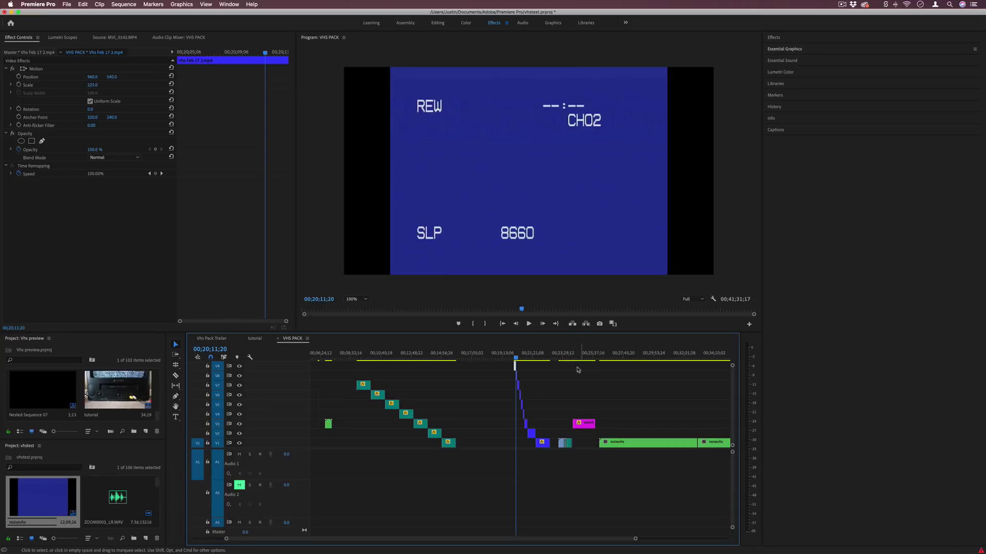
pyautogui.moveTo(517, 356); pyautogui.dragTo(542, 357)
pyautogui.click(545, 357)
pyautogui.press('space')
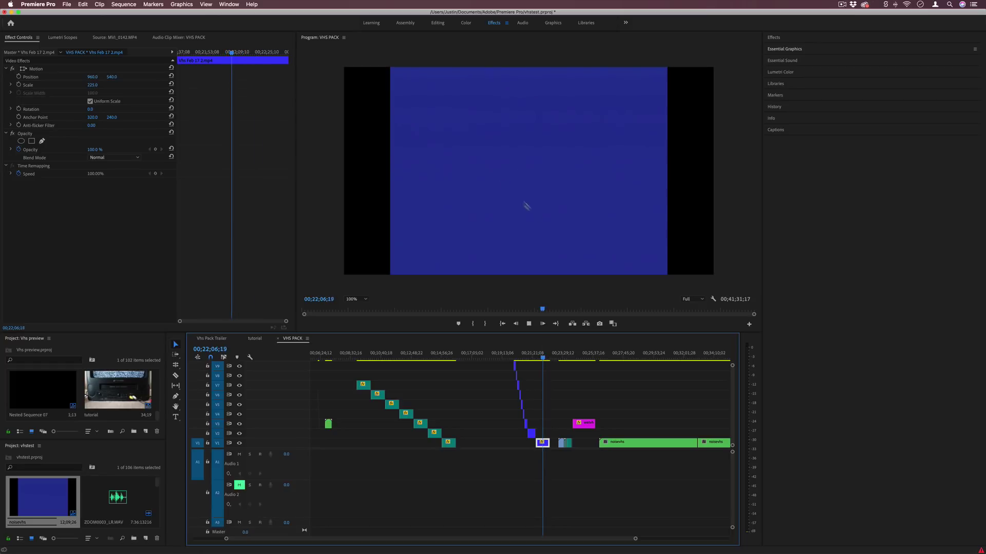
# Scrub through the next clips in the VHS PACK sequence and play part of the first noisevhs clip
pyautogui.click(560, 358)
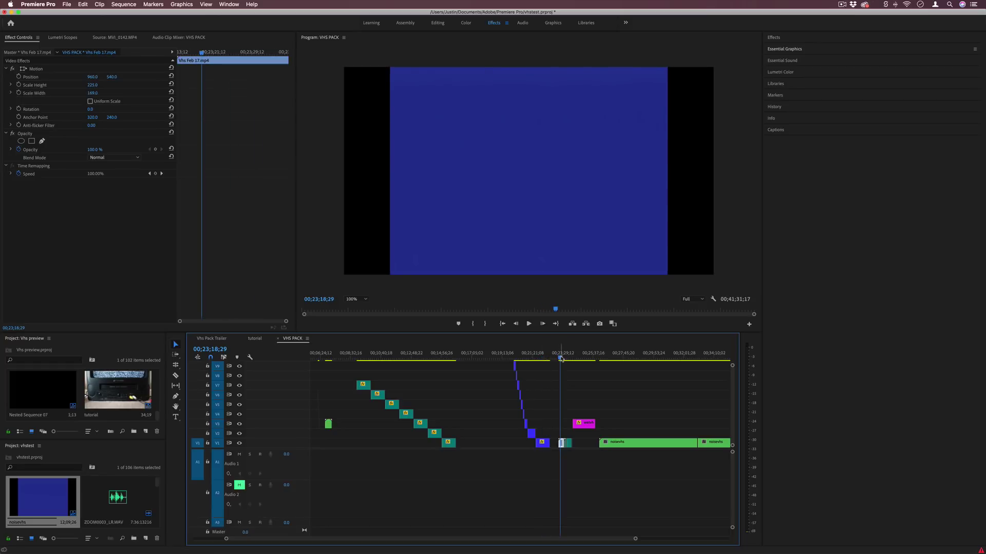
pyautogui.moveTo(563, 358); pyautogui.dragTo(614, 360)
pyautogui.press('space')
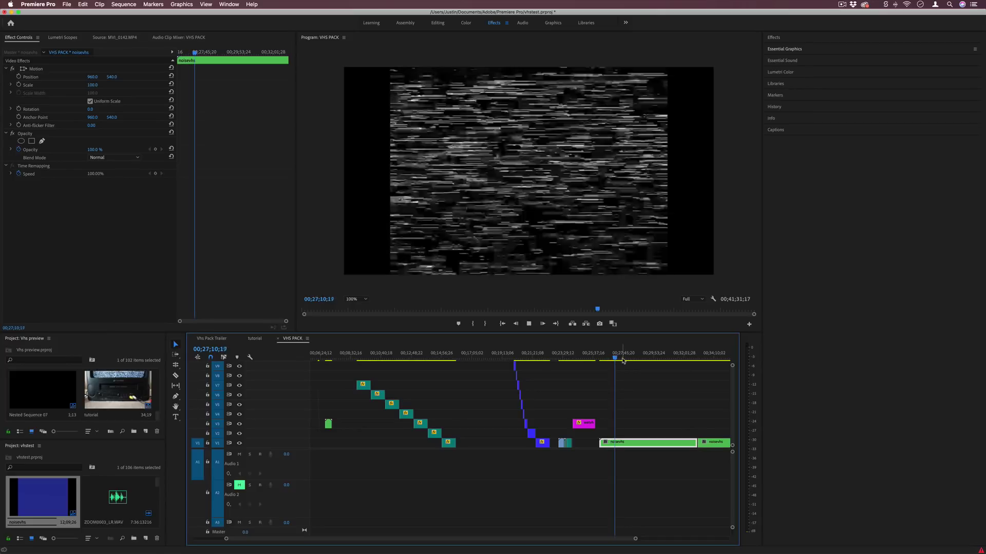
pyautogui.hscroll(5, 623, 433)
pyautogui.press('space')
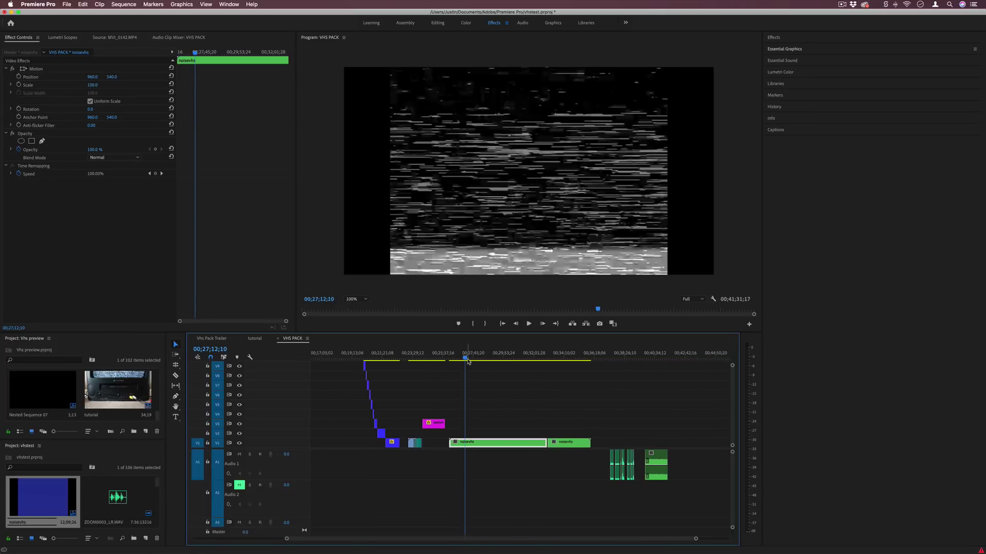
pyautogui.moveTo(470, 360); pyautogui.dragTo(506, 364)
# Look over the audio clips at the end of the VHS PACK sequence and zoom the timeline out slightly
pyautogui.click(568, 358)
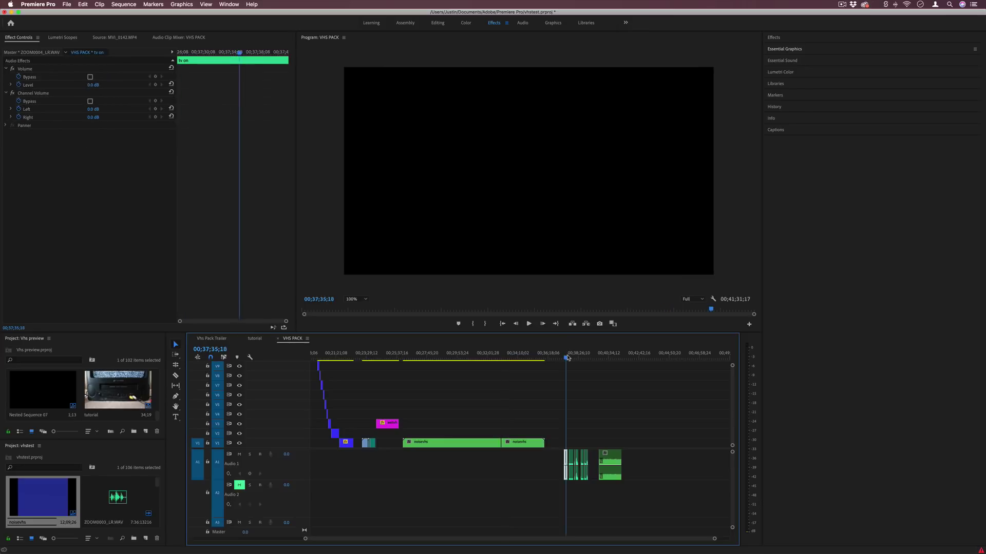
pyautogui.moveTo(569, 357); pyautogui.dragTo(605, 357)
pyautogui.hscroll(2, 689, 494)
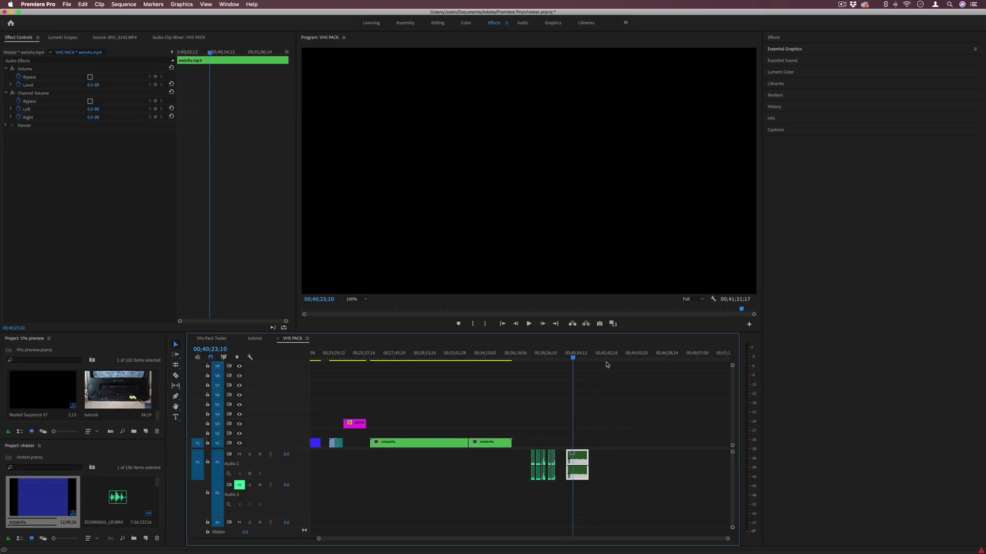
pyautogui.moveTo(727, 539)
pyautogui.mouseDown()
pyautogui.moveTo(695, 540)
pyautogui.moveTo(726, 539)
pyautogui.mouseUp()
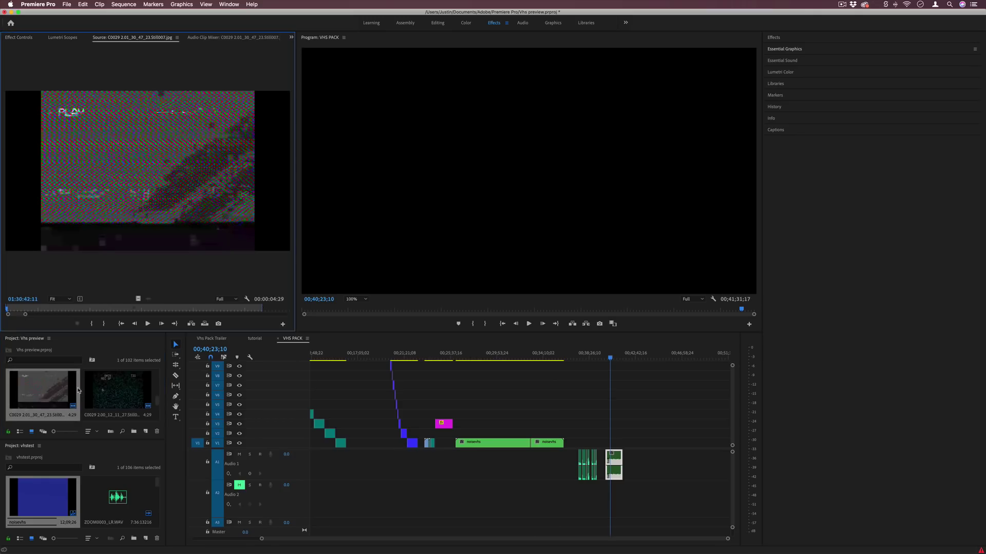
# Preview several VHS still images from the Vhs preview project, including static, glitch and blue-screen frames
pyautogui.doubleClick(105, 397)
pyautogui.doubleClick(60, 392)
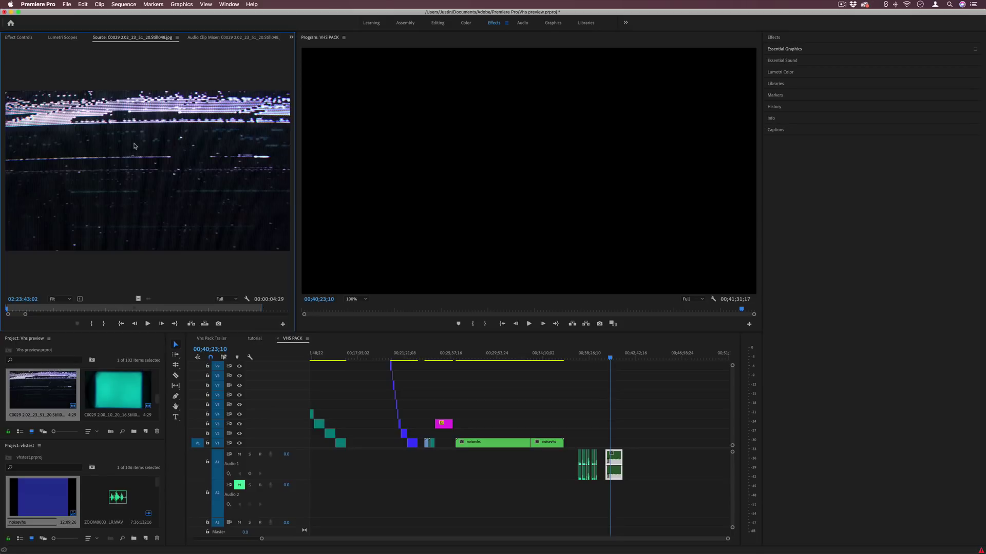
pyautogui.scroll(-5, 117, 393)
pyautogui.doubleClick(117, 392)
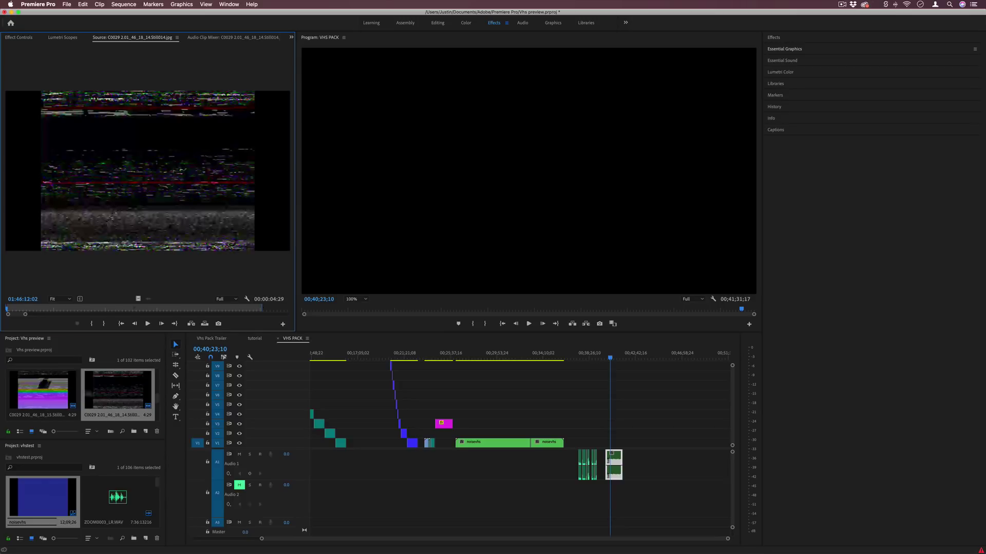
pyautogui.doubleClick(31, 386)
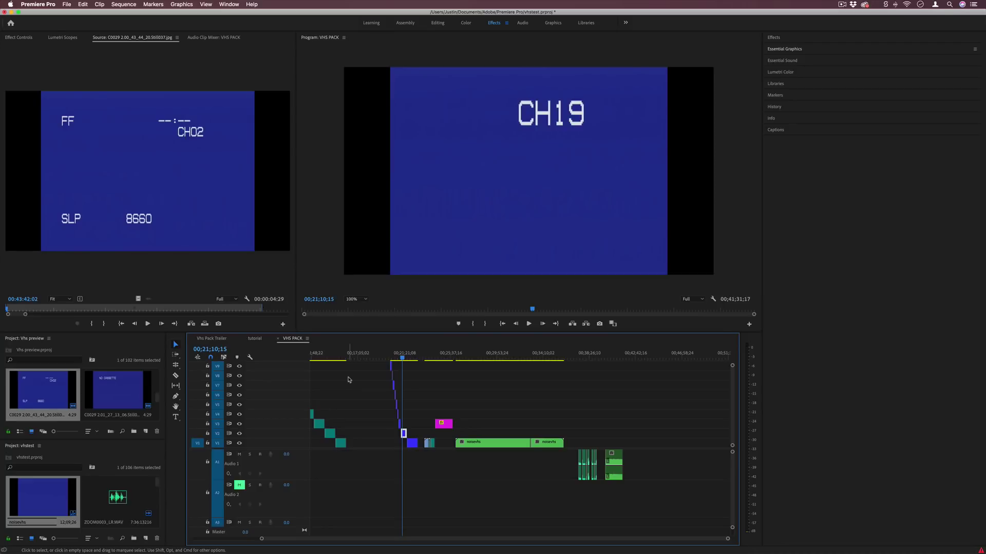
# In the VHS PACK sequence, turn off uniform scale for the first noisevhs clip and set its Scale Width to 134
pyautogui.click(211, 339)
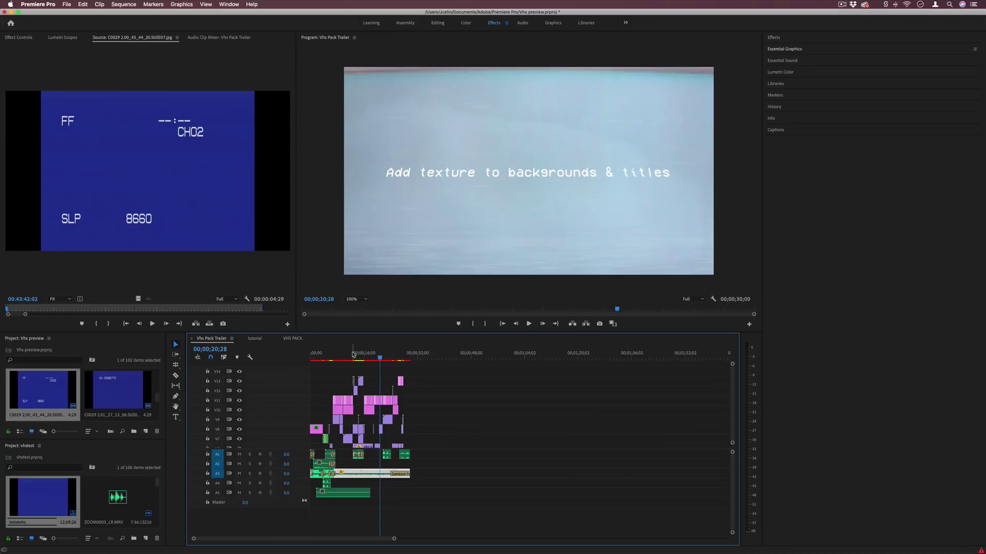
pyautogui.click(293, 339)
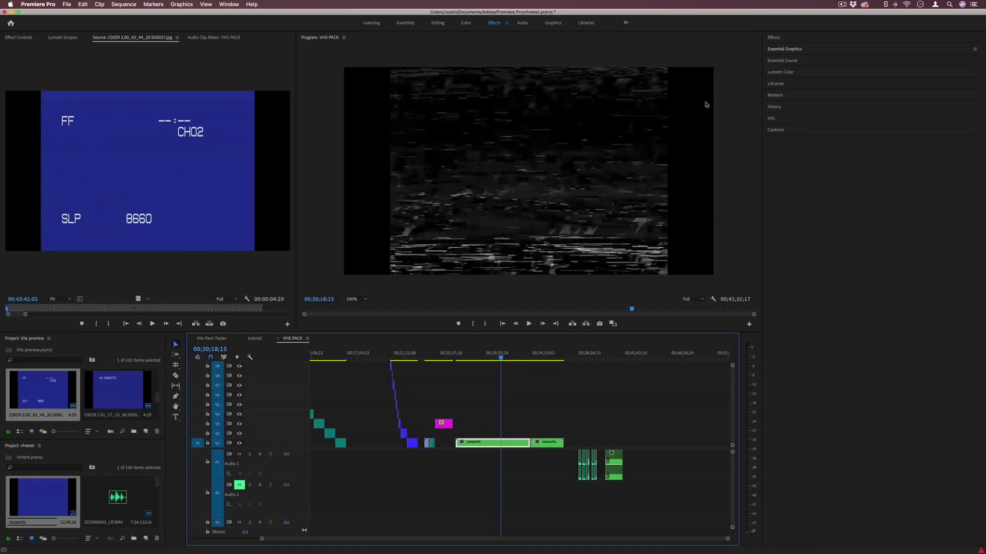
pyautogui.moveTo(493, 358); pyautogui.dragTo(490, 360)
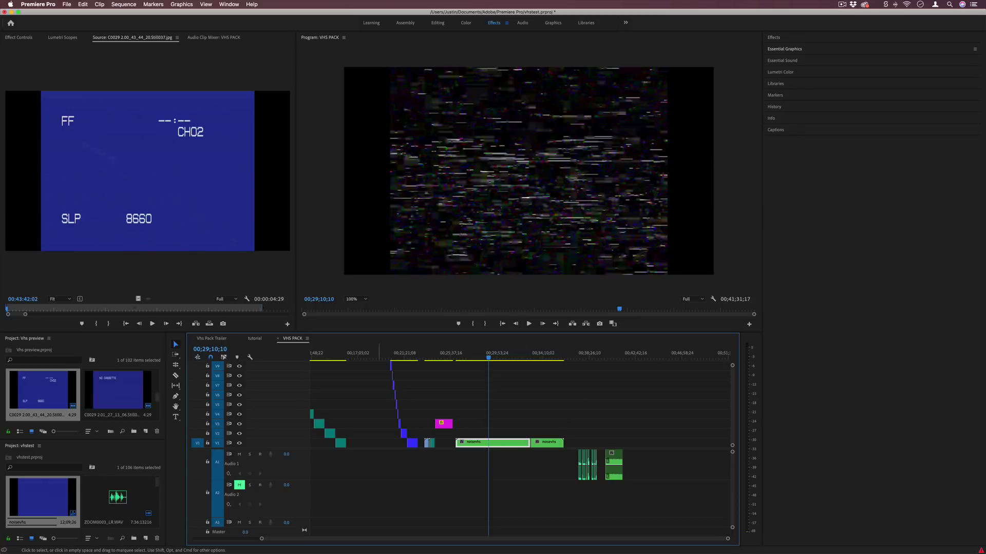
pyautogui.click(26, 39)
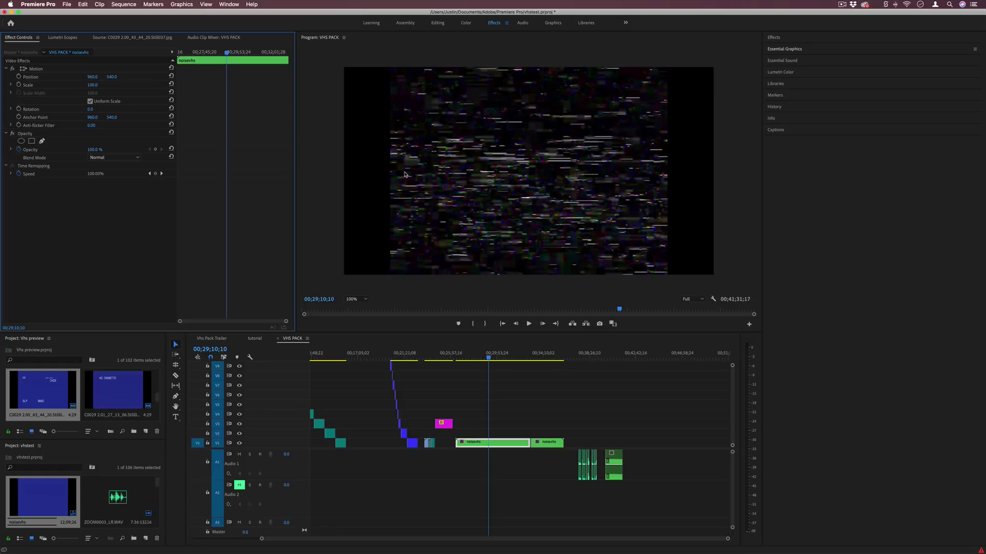
pyautogui.click(91, 101)
pyautogui.moveTo(92, 93); pyautogui.dragTo(110, 93)
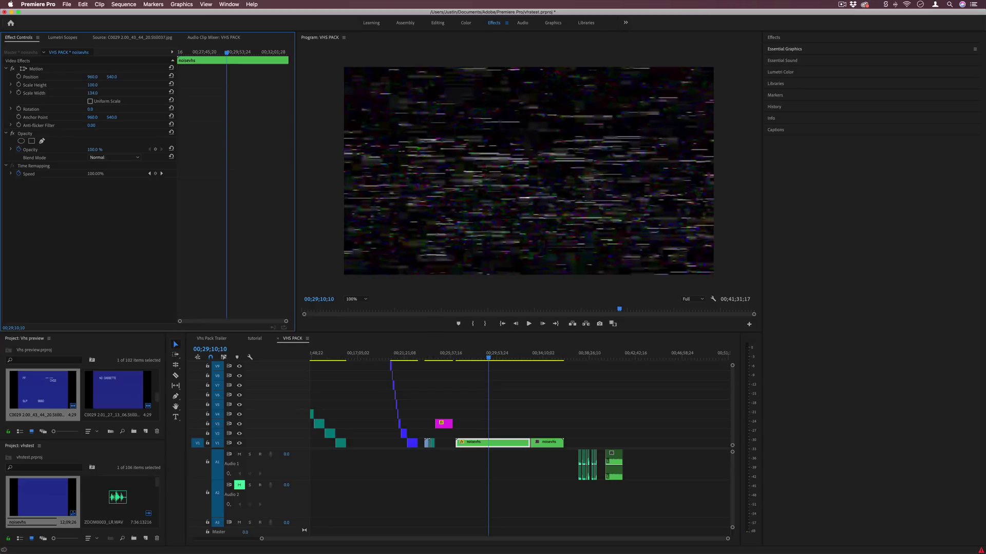
pyautogui.moveTo(519, 354)
pyautogui.mouseDown()
pyautogui.moveTo(495, 355)
pyautogui.moveTo(508, 354)
pyautogui.mouseUp()
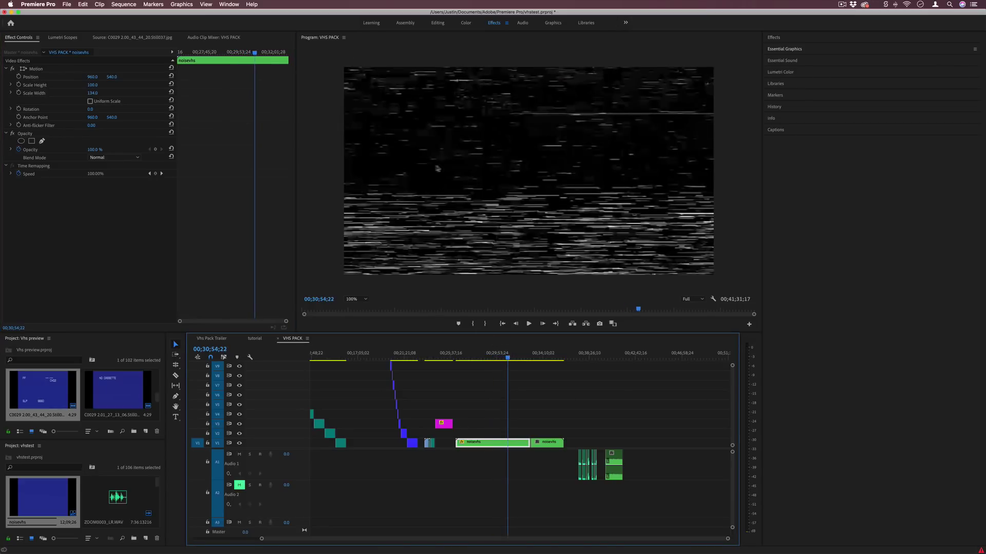
# Undo the horizontal stretch of the noisevhs clip, restore uniform scale, and try enlarging the clip proportionally
pyautogui.press('super+z')
pyautogui.click(90, 101)
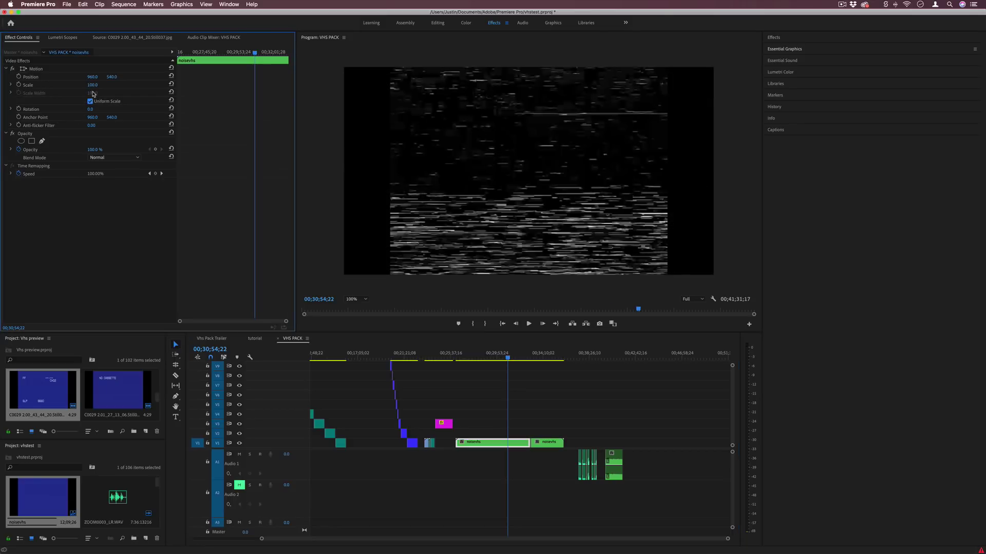
pyautogui.moveTo(92, 87); pyautogui.dragTo(114, 87)
pyautogui.click(510, 354)
# Open the Vhs Pack Trailer sequence, zoom in on its timeline, and go to the channel search shot at 00;00;15;03
pyautogui.click(210, 338)
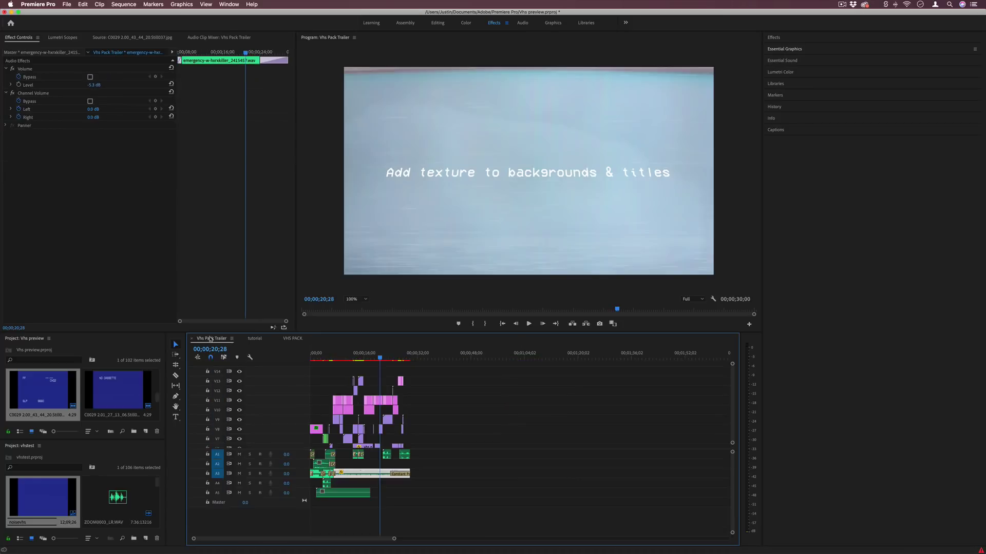
pyautogui.moveTo(394, 539); pyautogui.dragTo(335, 540)
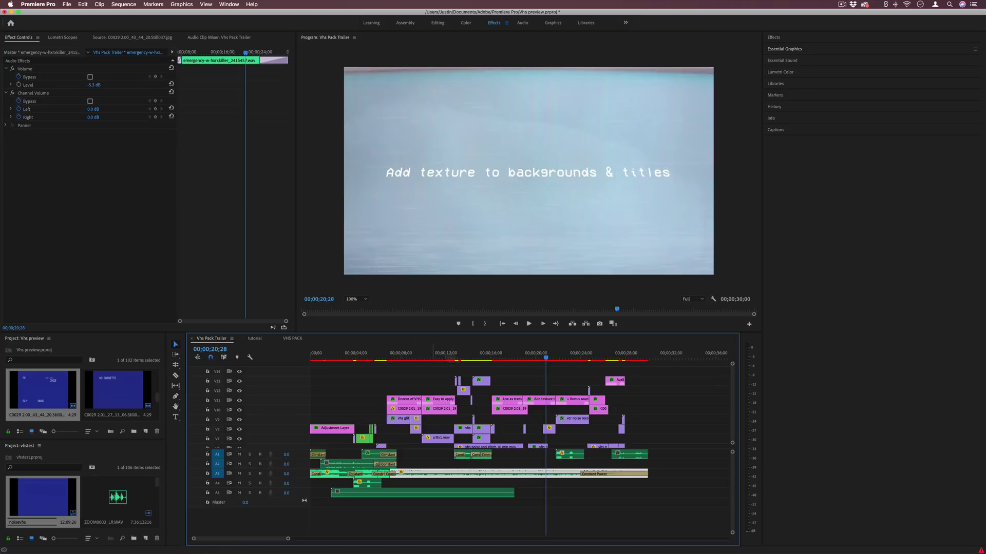
pyautogui.click(465, 357)
pyautogui.click(480, 356)
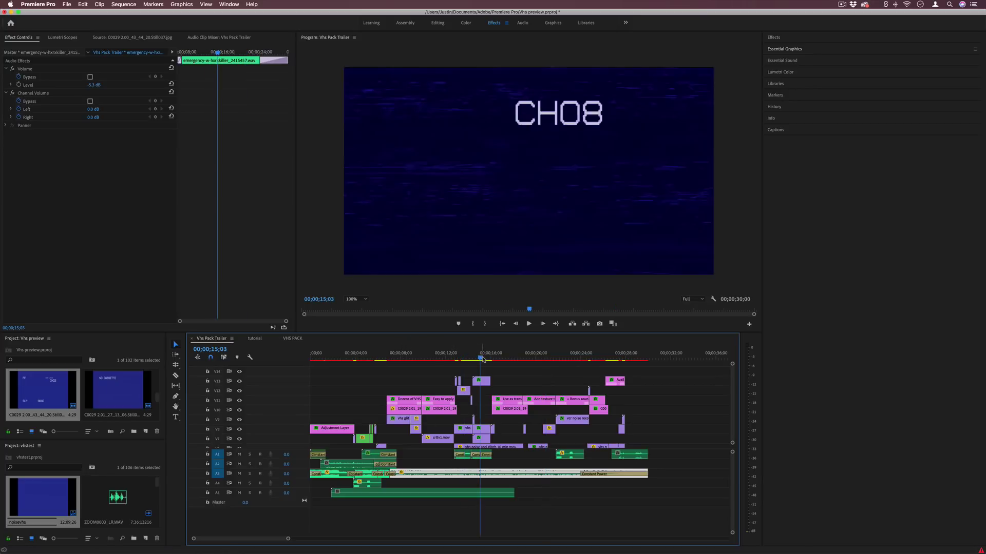
# Set the blend mode of the vhs ch search.mp4 clip to Normal and view the frame at 00;00;15;02
pyautogui.click(485, 382)
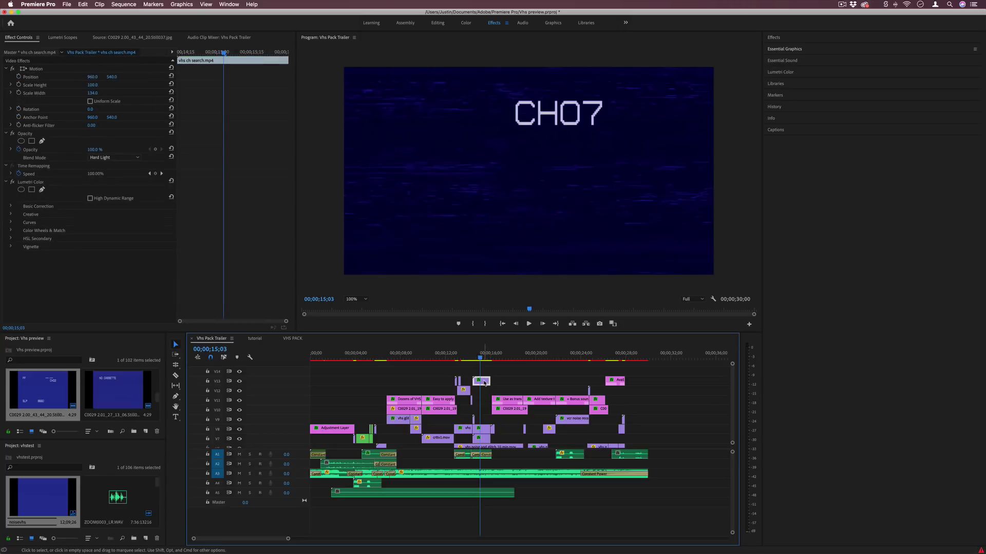
pyautogui.click(114, 158)
pyautogui.click(128, 166)
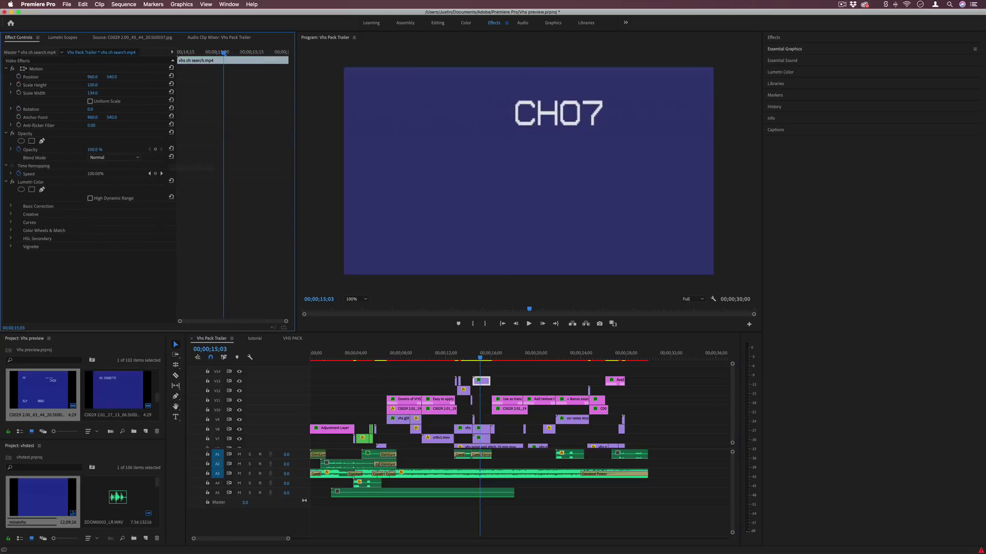
pyautogui.moveTo(481, 358); pyautogui.dragTo(481, 359)
pyautogui.press('Left')
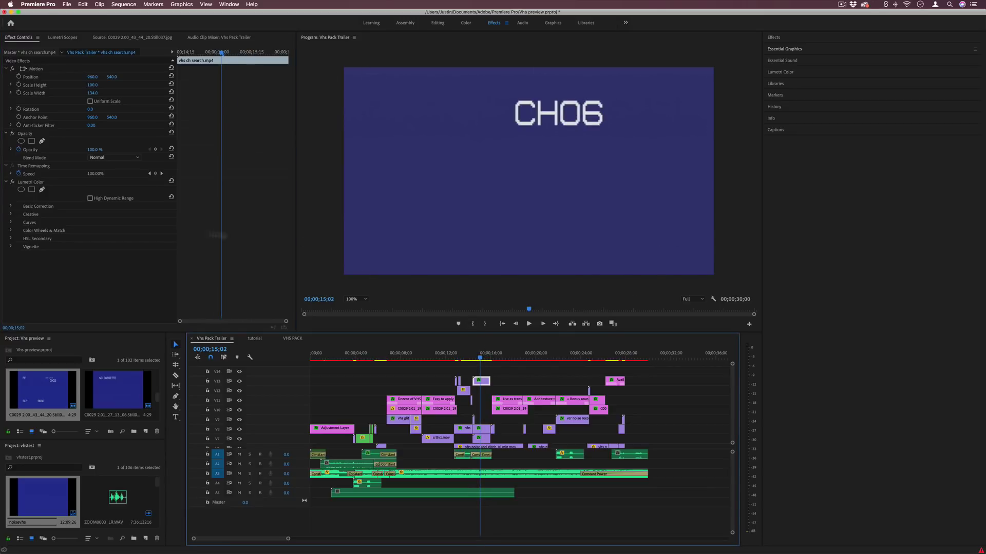
# Try the Overlay blend mode on the vhs ch search.mp4 clip, and switch it to Hard Light
pyautogui.click(115, 158)
pyautogui.click(116, 275)
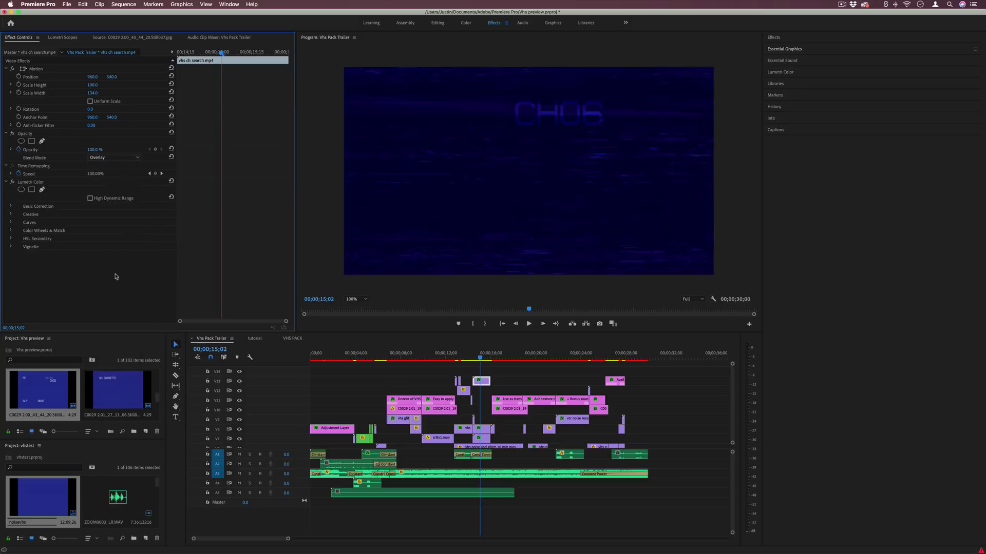
pyautogui.click(123, 158)
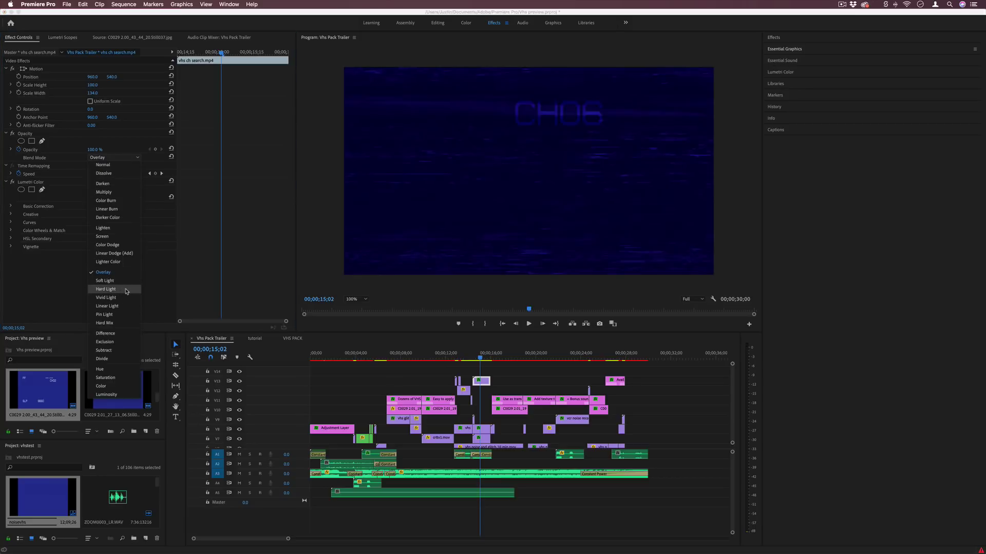
pyautogui.click(125, 289)
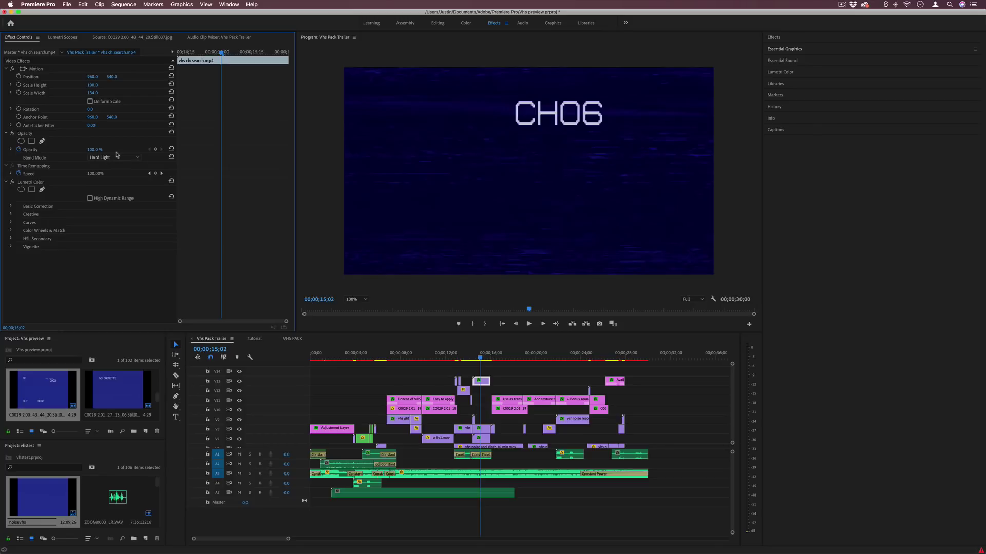
# Open the vhs glitch 1.mp4 clip beneath the channel search clip as a source and compare it with the trailer frame
pyautogui.click(483, 383)
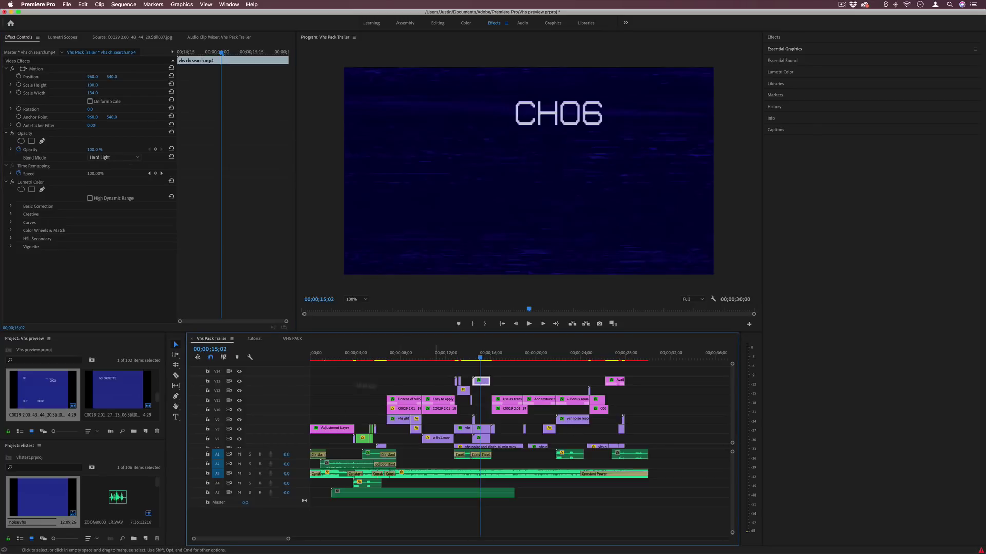
pyautogui.doubleClick(484, 429)
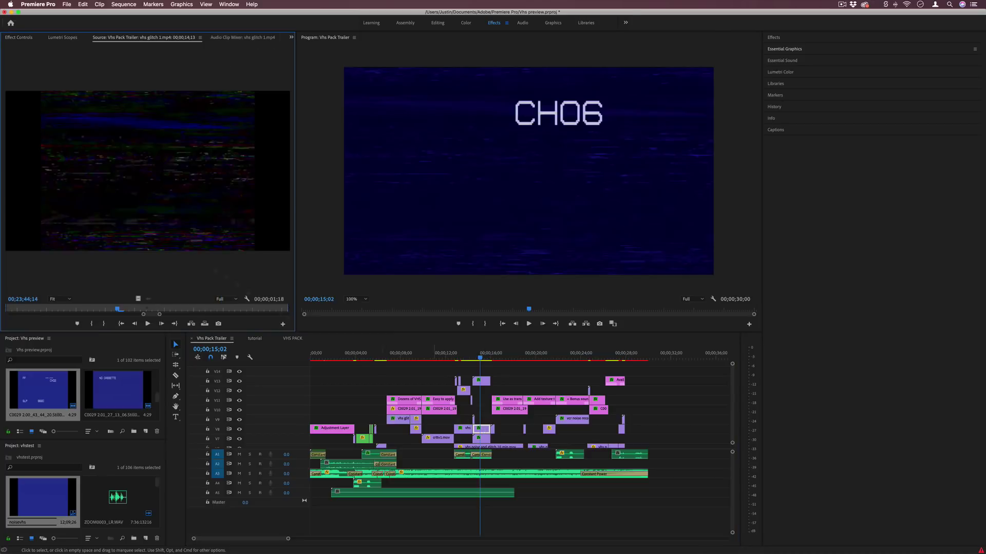
pyautogui.moveTo(119, 310); pyautogui.dragTo(124, 309)
pyautogui.moveTo(477, 355); pyautogui.dragTo(480, 355)
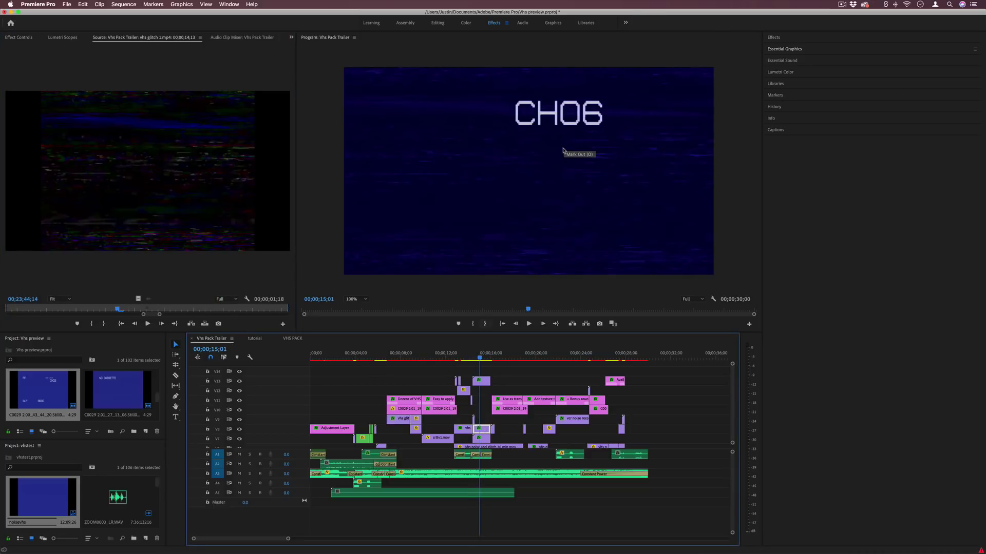
# Expand the effects library and set the blend mode of the vhs ch search.mp4 clip to Normal
pyautogui.click(482, 381)
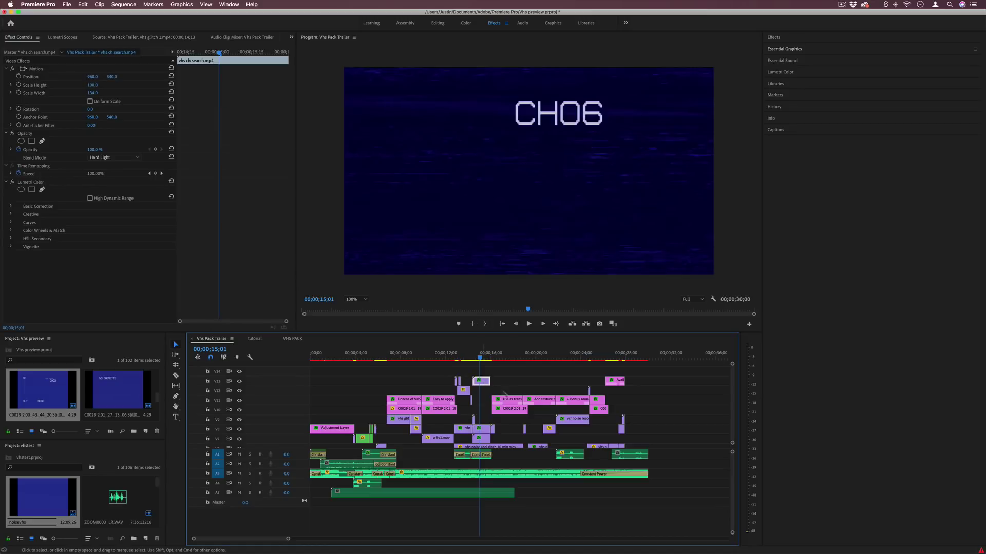
pyautogui.scroll(2, 110, 393)
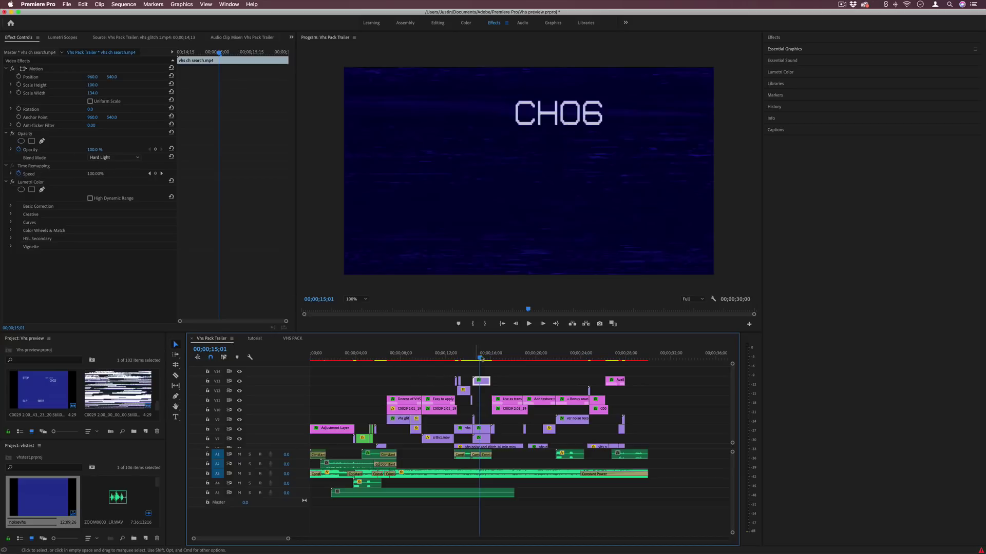
pyautogui.click(774, 37)
pyautogui.click(785, 48)
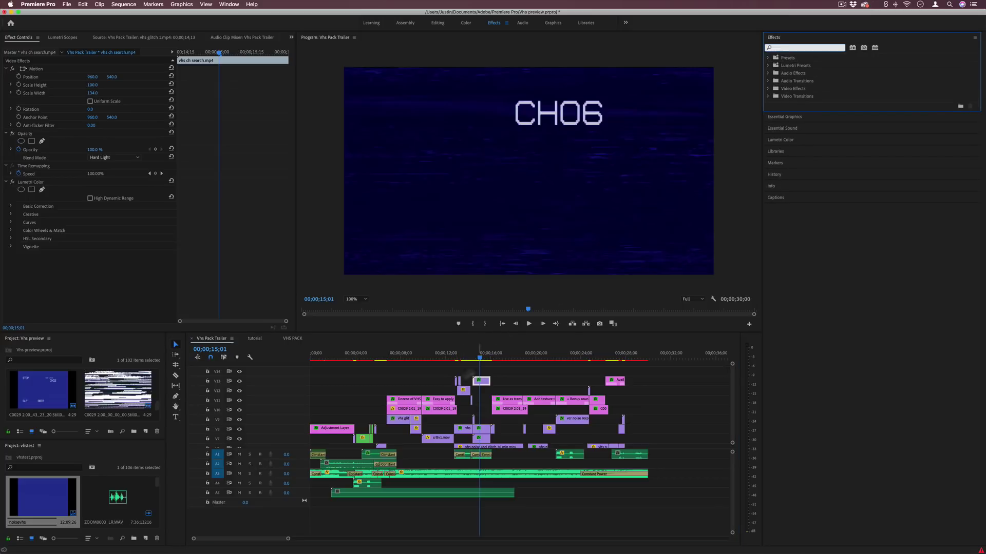
pyautogui.click(113, 158)
pyautogui.click(123, 159)
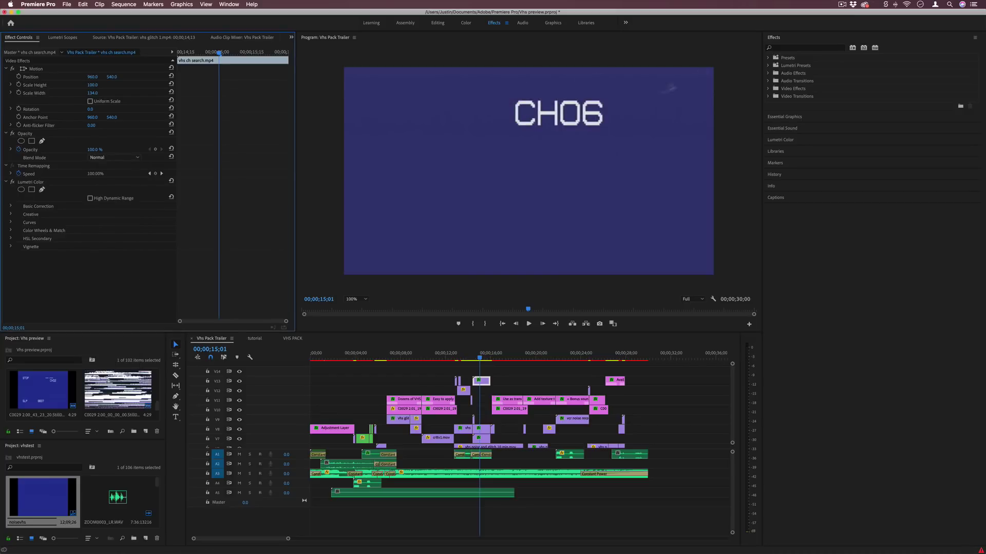
# Search the effects library for Wave Warp and apply it to the vhs ch search.mp4 clip
pyautogui.click(811, 48)
pyautogui.write('wave')
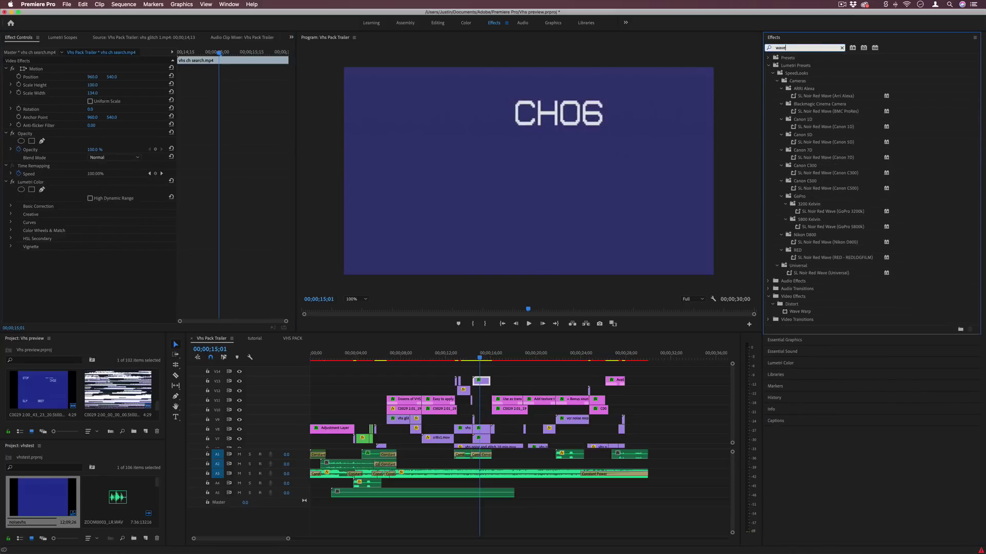
pyautogui.write(' warp')
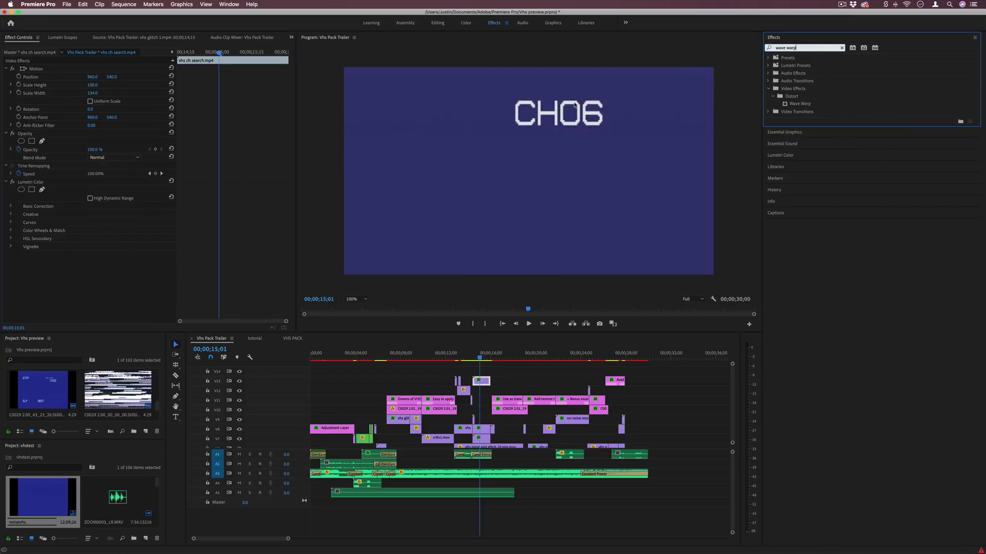
pyautogui.click(800, 104)
pyautogui.moveTo(811, 104); pyautogui.dragTo(482, 383)
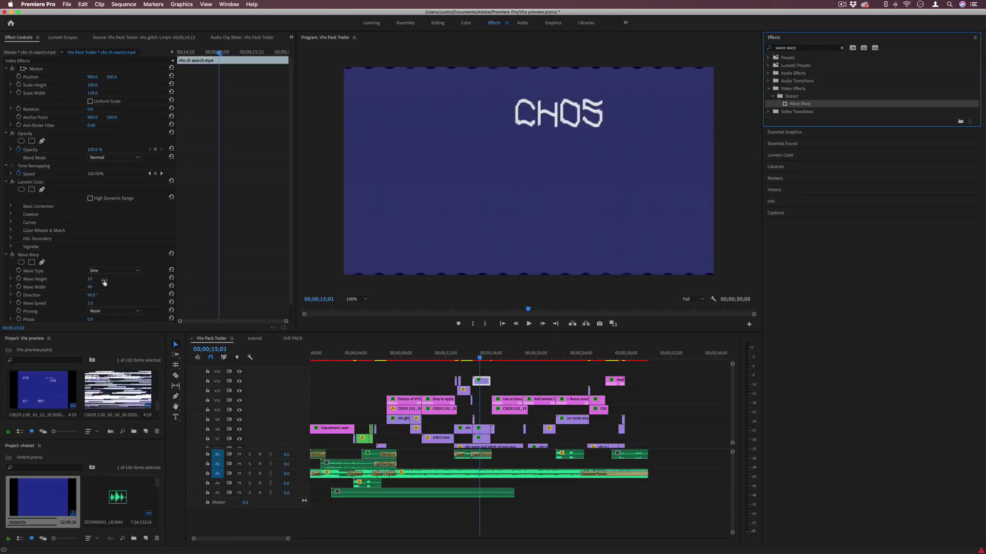
# Try Wave Warp with wave height 158, wave width 1 and pinning on All Edges, and remove the effect
pyautogui.click(110, 311)
pyautogui.click(111, 329)
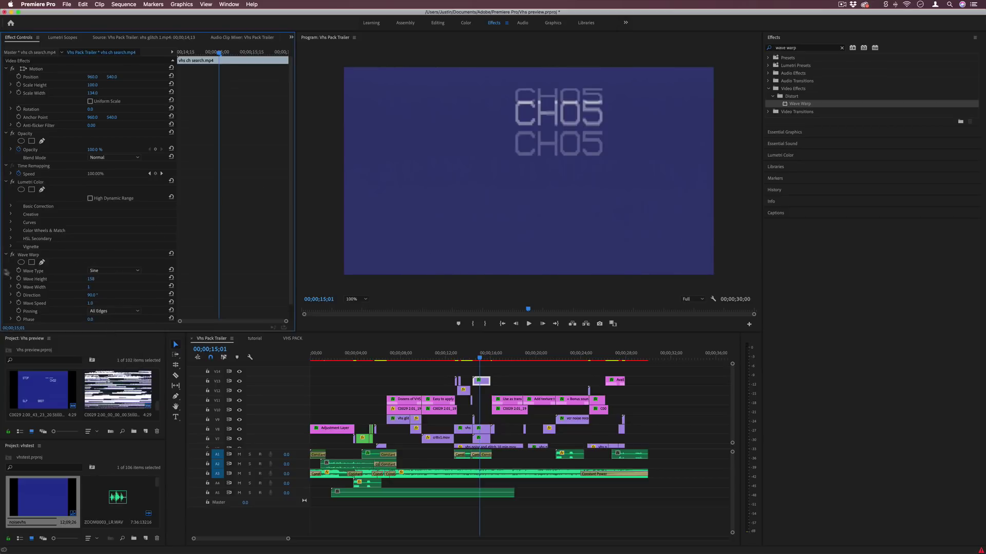
pyautogui.click(38, 255)
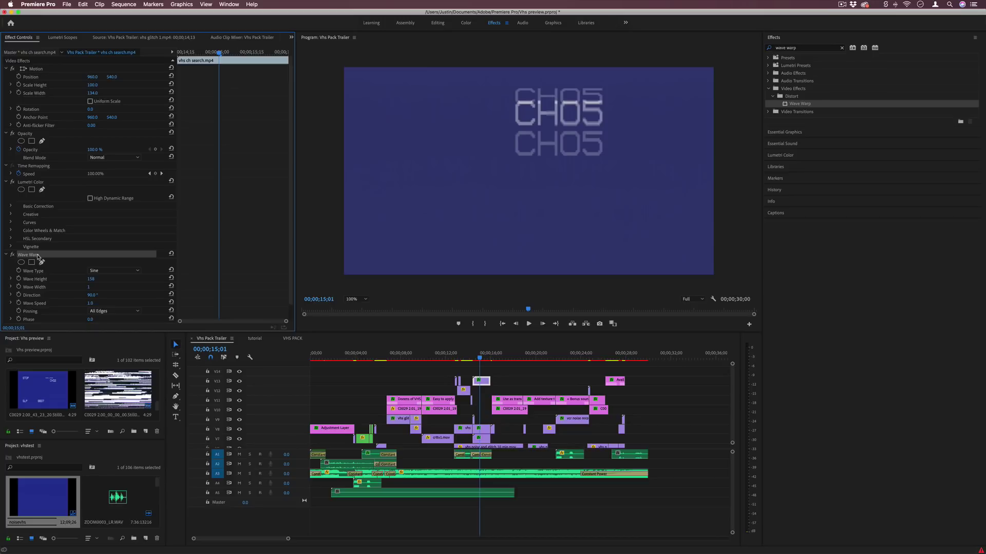
pyautogui.press('Delete')
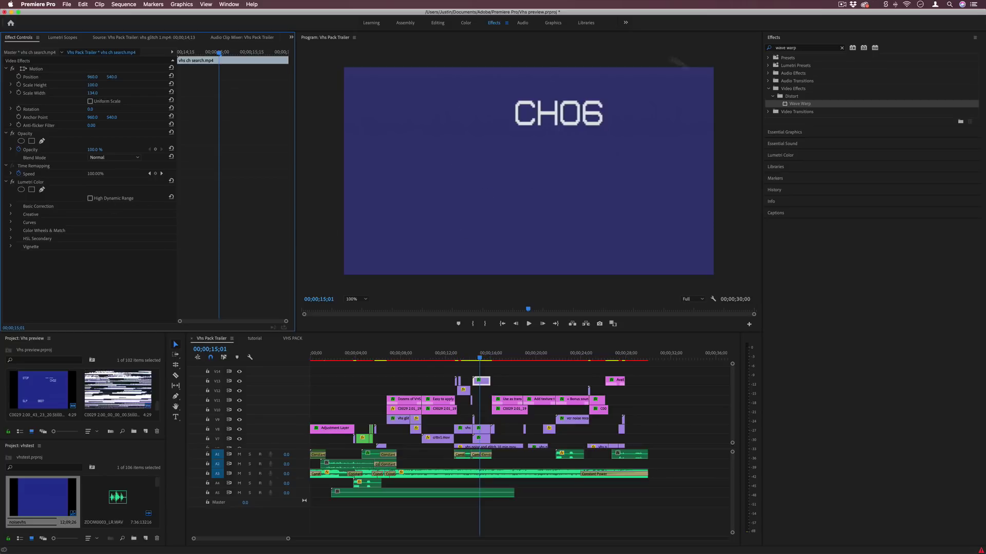
# Try a higher saturation on the vhs ch search.mp4 clip in Lumetri Color and reset the saturation to its default
pyautogui.click(781, 155)
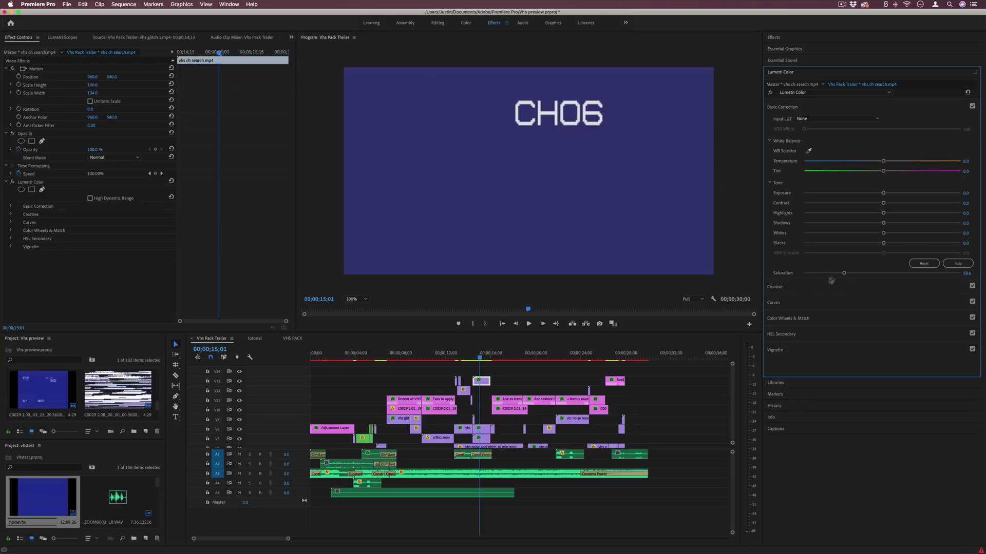
pyautogui.moveTo(845, 274); pyautogui.dragTo(892, 272)
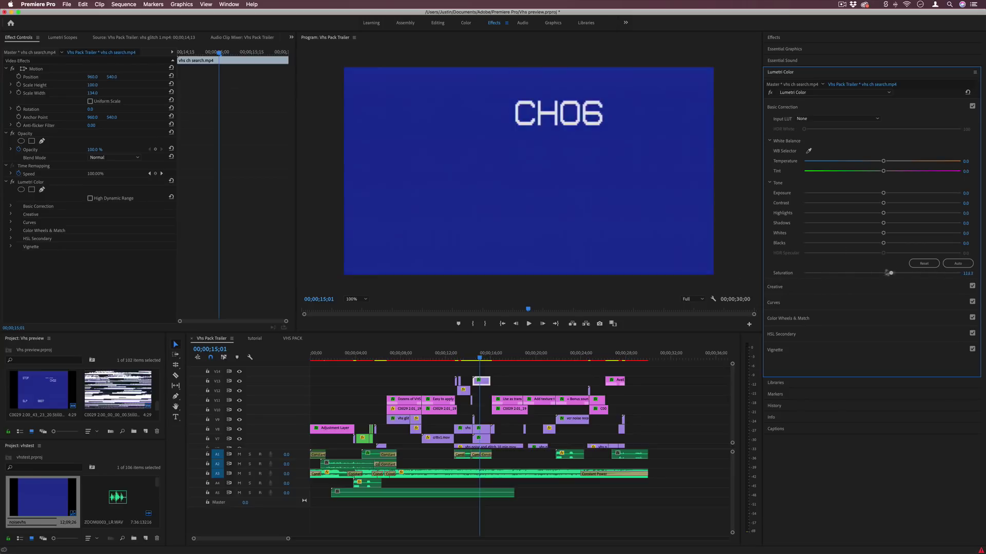
pyautogui.doubleClick(884, 275)
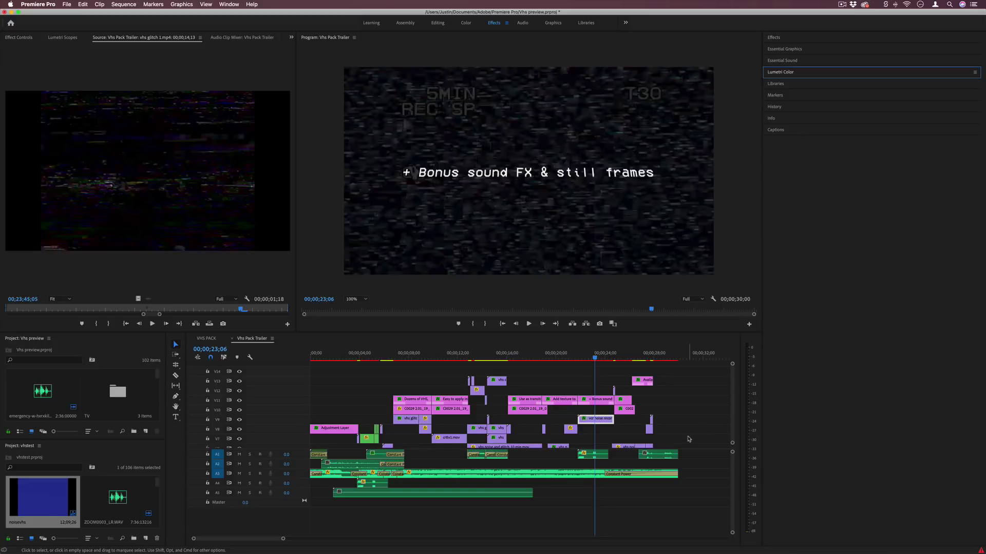
# Inspect the trailer transition around 00;00;12;26 up close and view the frame at 00;00;12;28
pyautogui.click(468, 358)
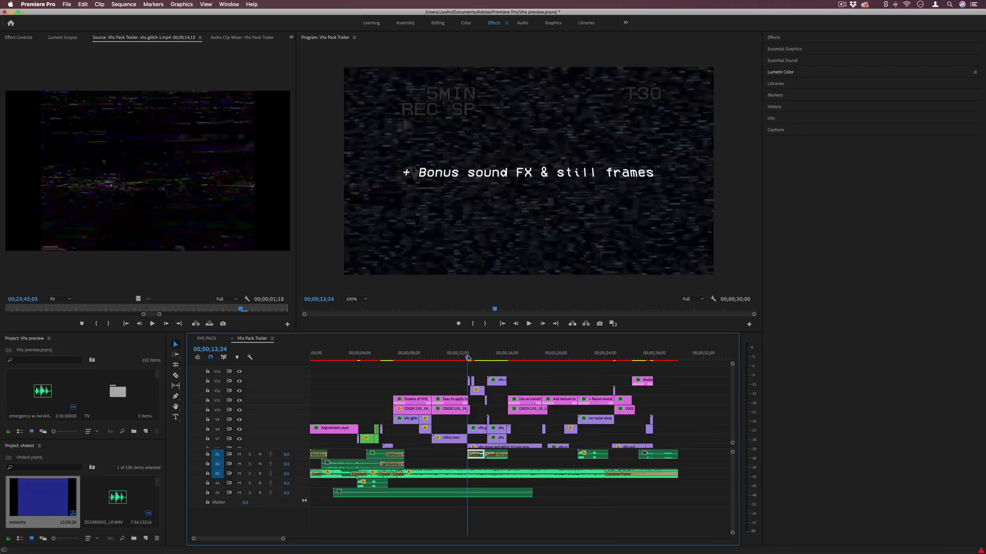
pyautogui.moveTo(469, 358); pyautogui.dragTo(468, 358)
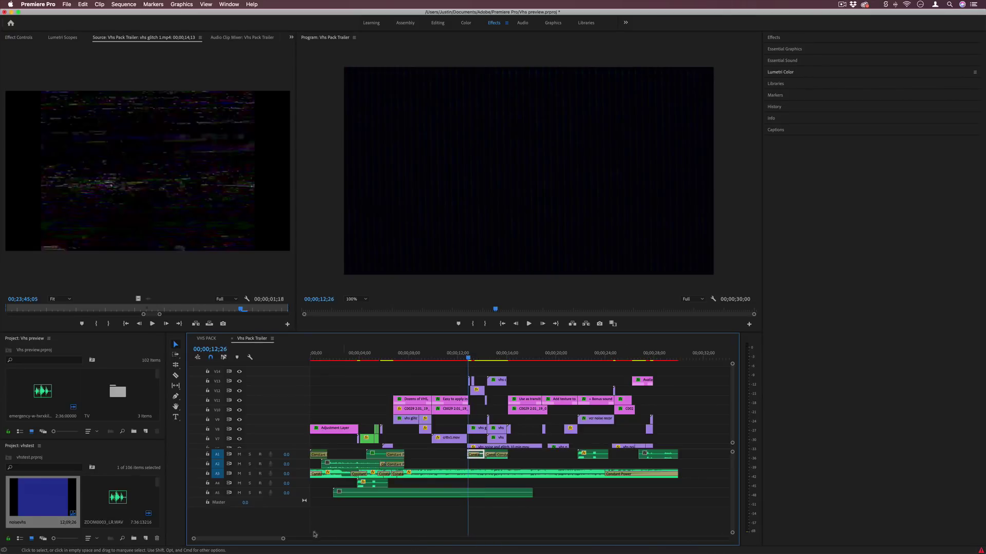
pyautogui.moveTo(283, 539); pyautogui.dragTo(256, 540)
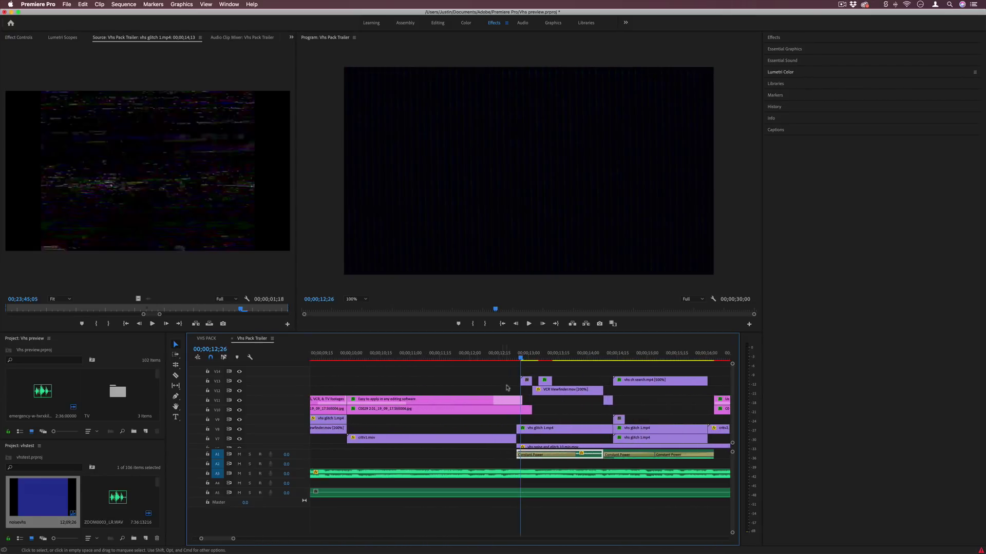
pyautogui.click(525, 354)
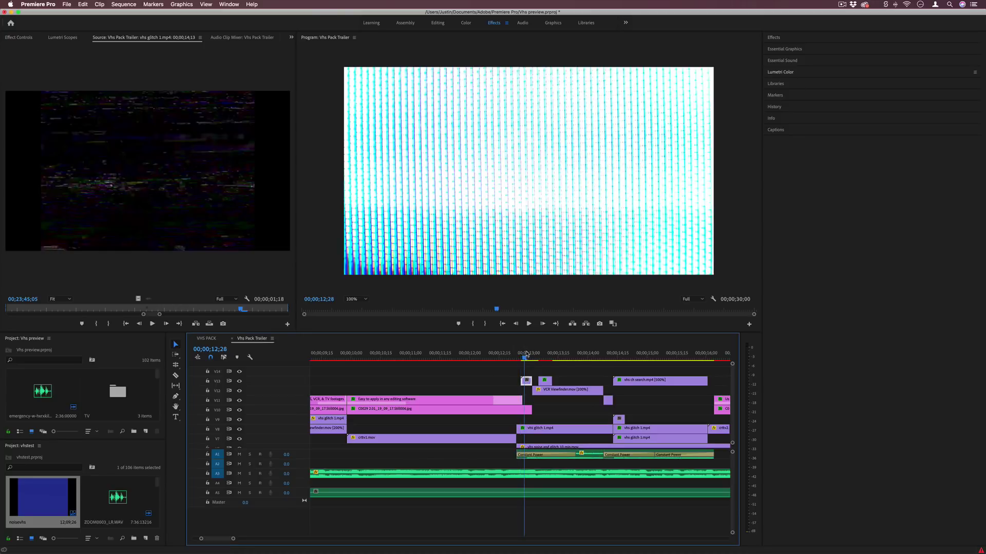
# Look through the overlay clips in the VHS PACK sequence and return to the Vhs Pack Trailer sequence
pyautogui.click(208, 338)
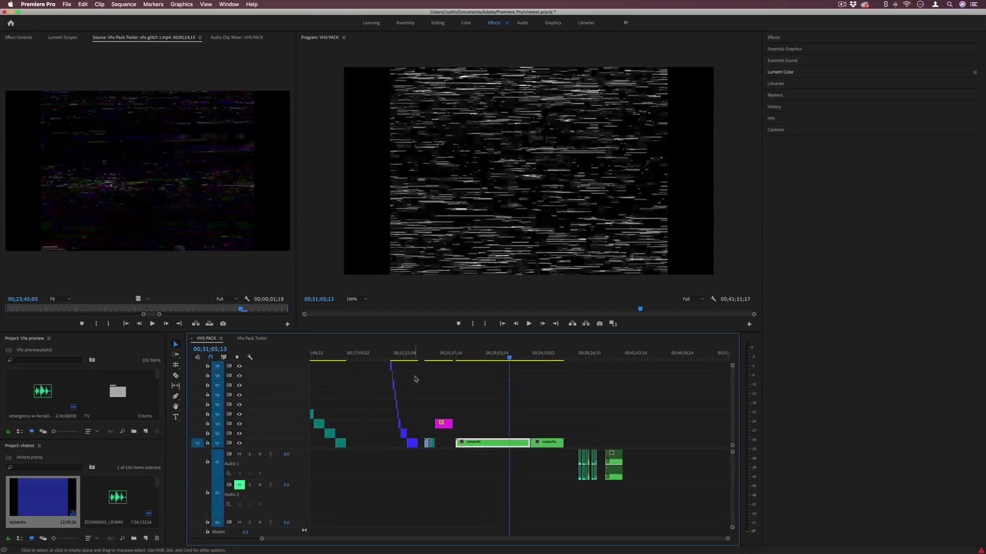
pyautogui.click(376, 358)
pyautogui.moveTo(658, 538); pyautogui.dragTo(539, 534)
pyautogui.click(543, 355)
pyautogui.moveTo(555, 356); pyautogui.dragTo(561, 357)
pyautogui.click(251, 340)
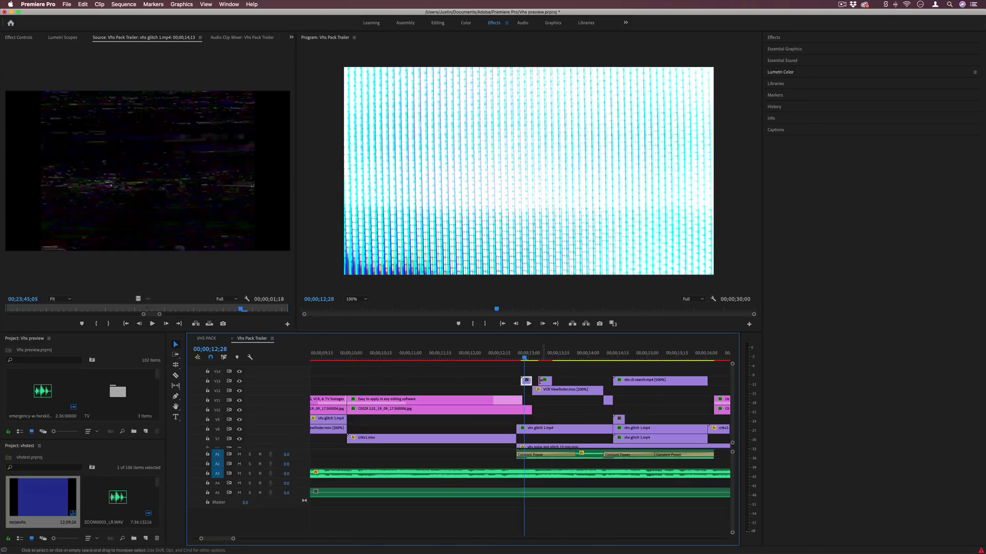
# Play the trailer transition from 00;00;12;12 and return the playhead to just before it
pyautogui.moveTo(525, 357); pyautogui.dragTo(495, 363)
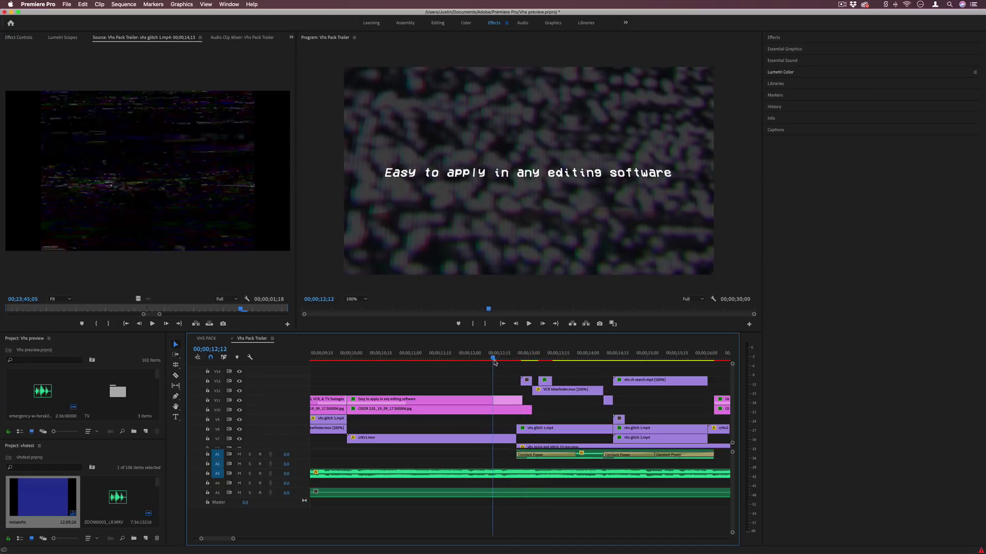
pyautogui.press('space')
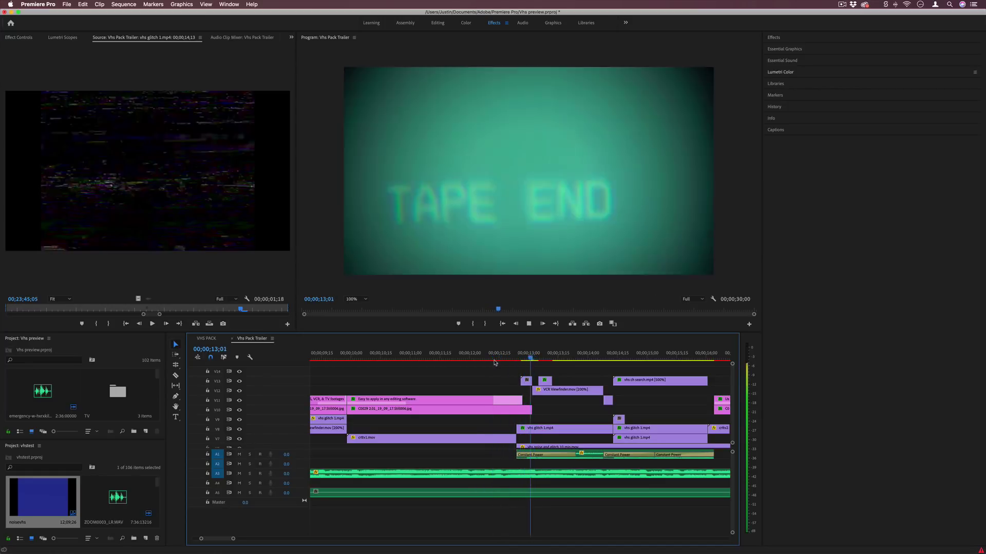
pyautogui.moveTo(515, 355)
pyautogui.mouseDown()
pyautogui.moveTo(535, 355)
pyautogui.moveTo(496, 357)
pyautogui.mouseUp()
# Move the vhs glitch 1.mp4 clip to the start of the trailer on track V11 and set its blend mode to Lighten
pyautogui.press('-')
pyautogui.press('-')
pyautogui.hotkey('shift', '5')
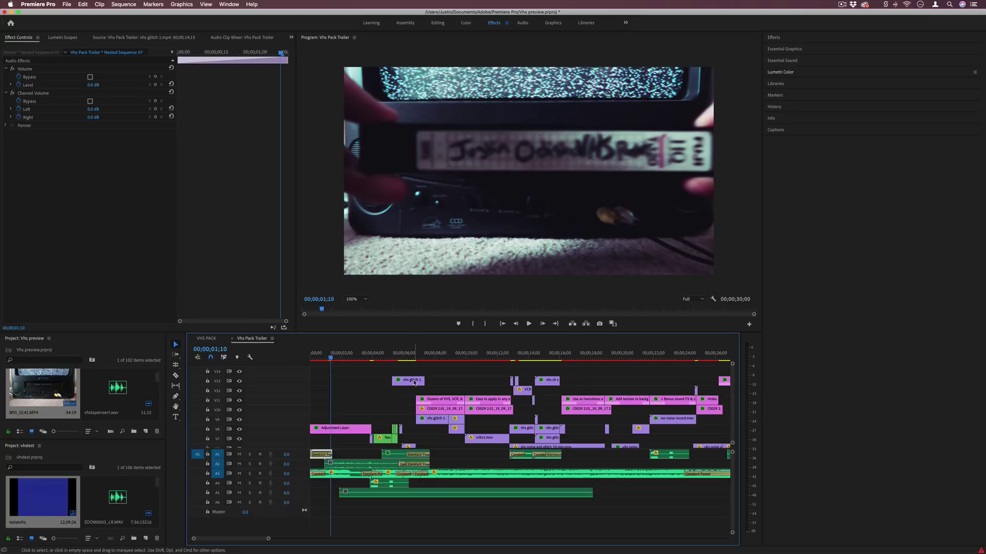
pyautogui.moveTo(415, 383); pyautogui.dragTo(333, 400)
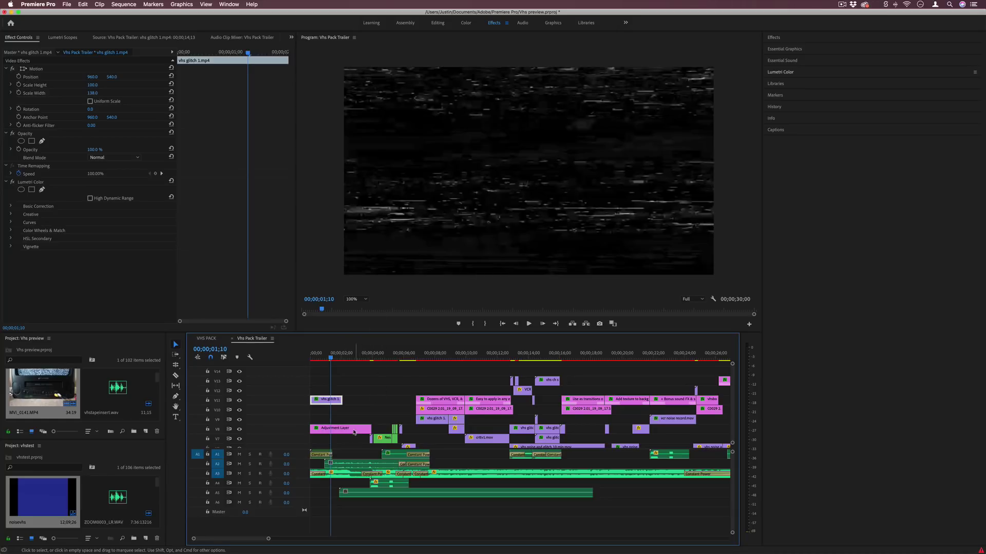
pyautogui.click(107, 158)
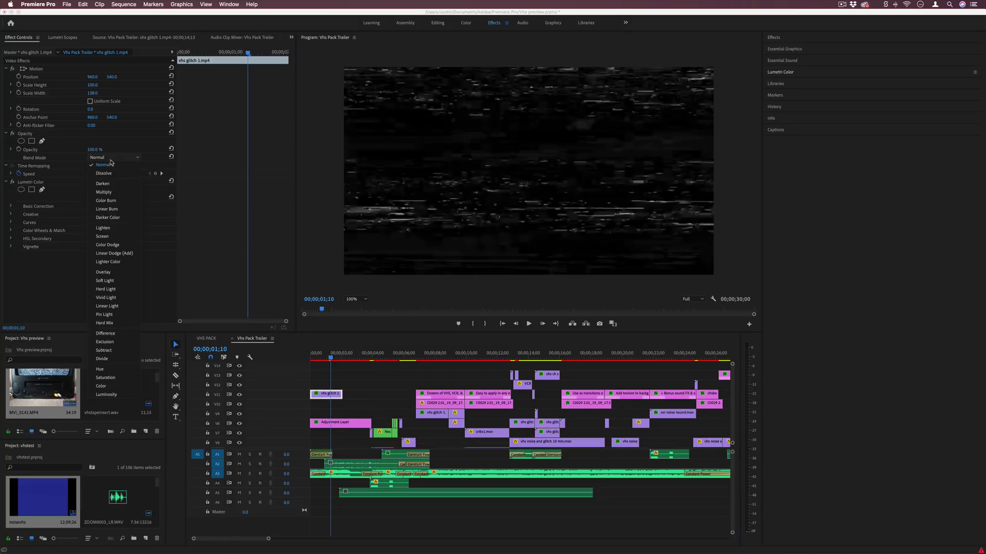
pyautogui.click(103, 227)
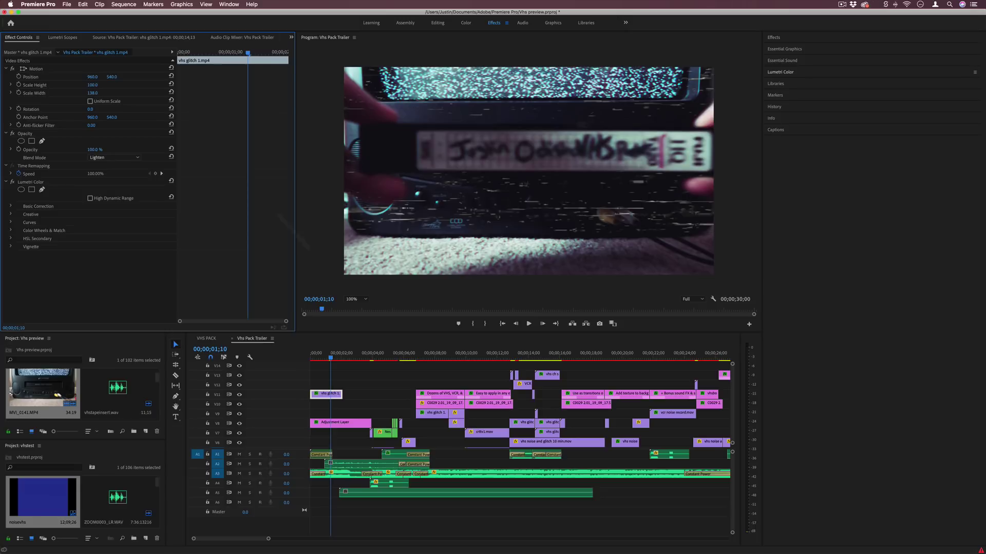
# Play the trailer's opening to preview the glitch overlay in Lighten mode
pyautogui.click(318, 354)
pyautogui.press('space')
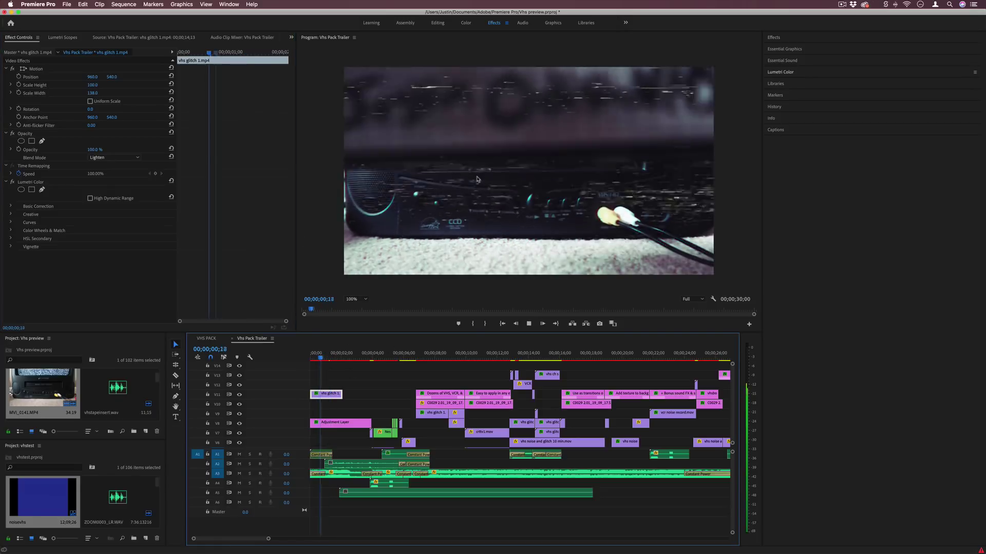
pyautogui.press('space')
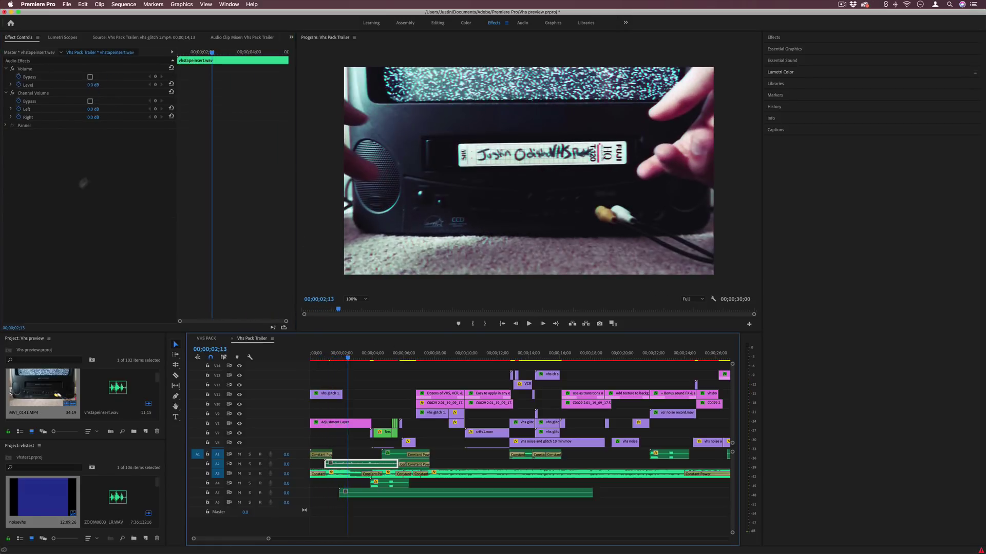
# Set the blend mode of the opening vhs glitch 1.mp4 clip to Screen, viewing the frame at 00;00;00;27
pyautogui.moveTo(343, 355); pyautogui.dragTo(326, 390)
pyautogui.click(325, 394)
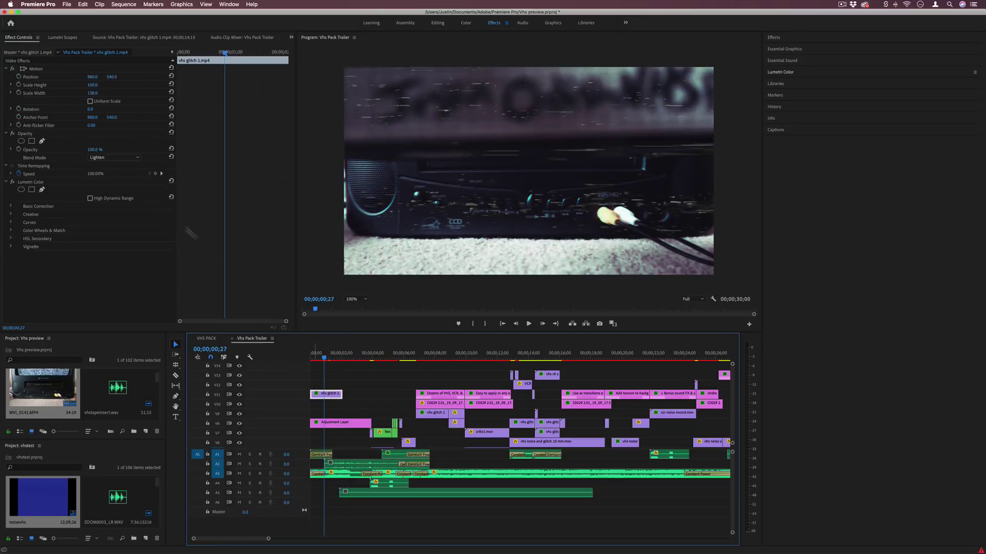
pyautogui.click(113, 158)
pyautogui.click(114, 237)
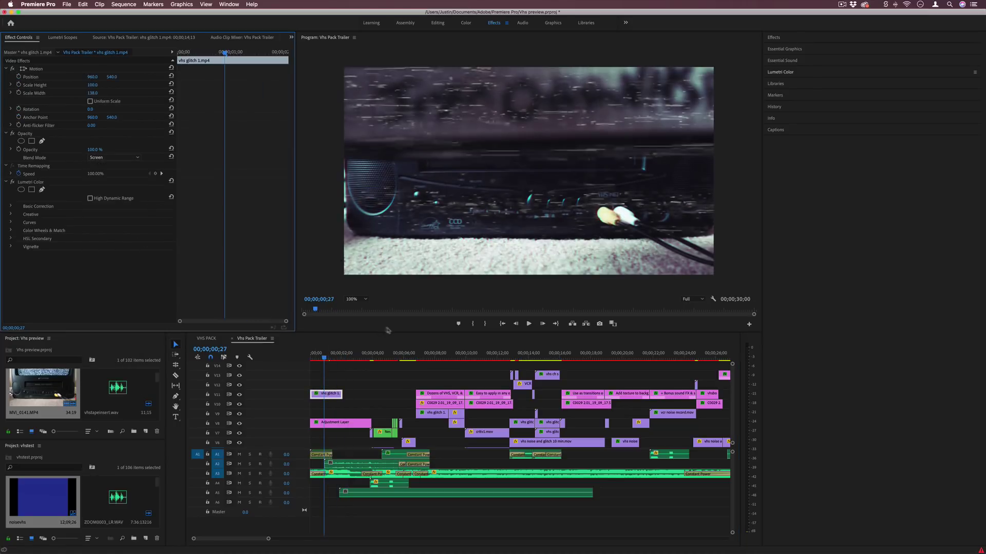
# Play the trailer from its beginning to preview the glitch overlay in Screen mode
pyautogui.click(325, 352)
pyautogui.press('Home')
pyautogui.press('space')
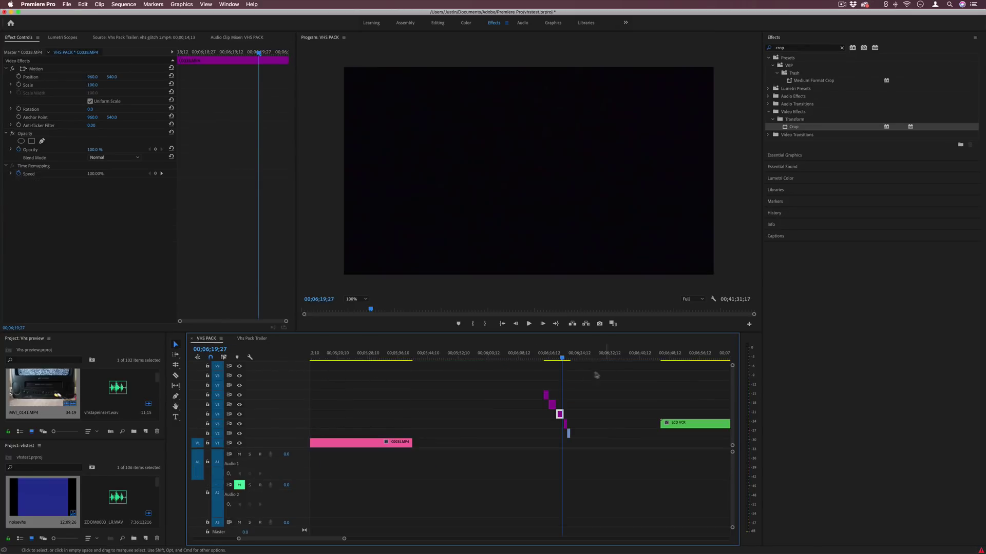
# Find the vcr3.mp4 camcorder overlay in the VHS PACK sequence and place a copy at the start of track V12 in the trailer
pyautogui.press('\\')
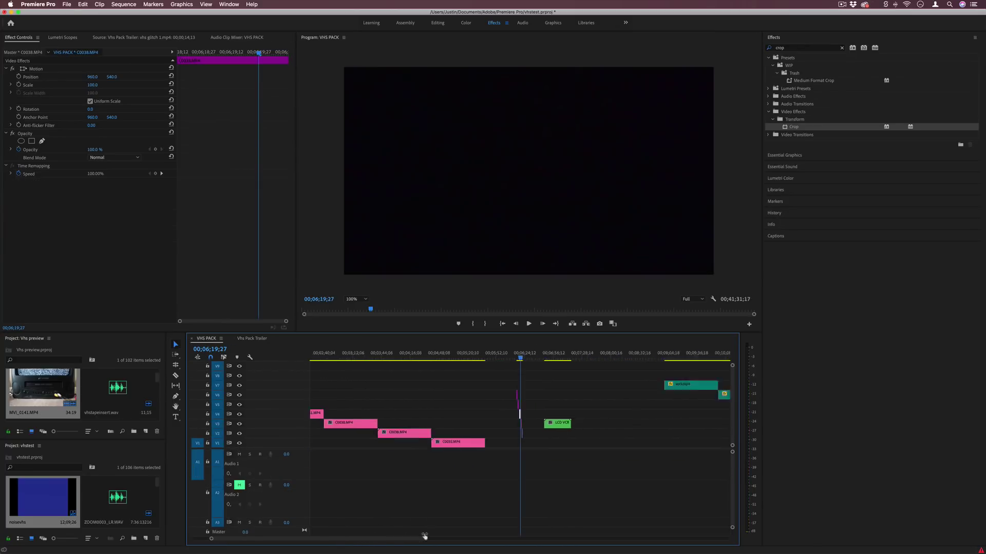
pyautogui.click(638, 356)
pyautogui.click(675, 356)
pyautogui.hscroll(5, 667, 356)
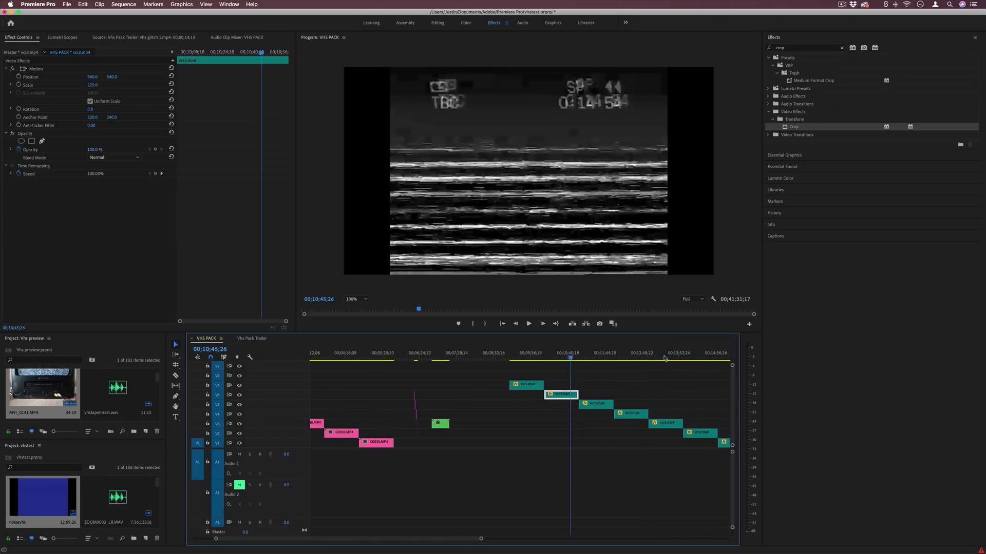
pyautogui.click(597, 356)
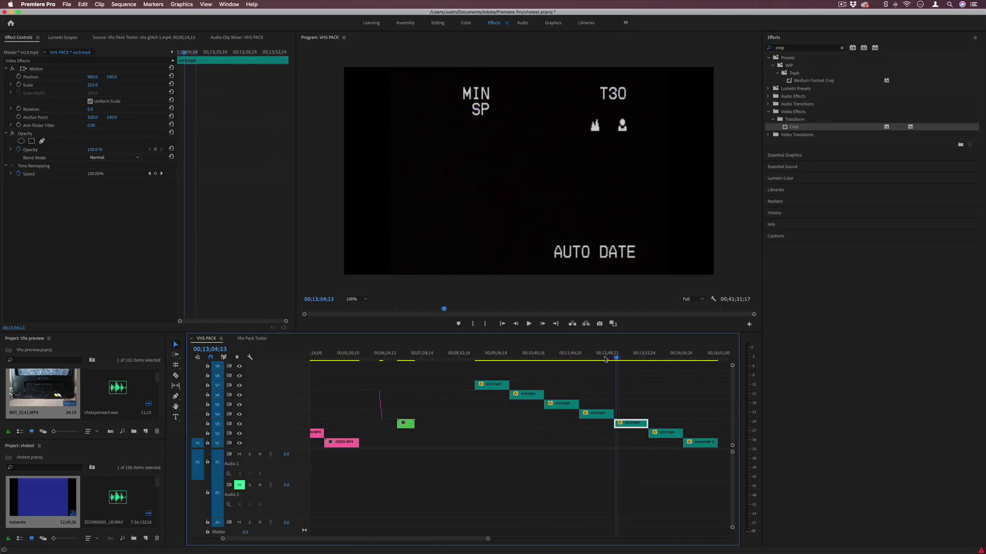
pyautogui.click(252, 338)
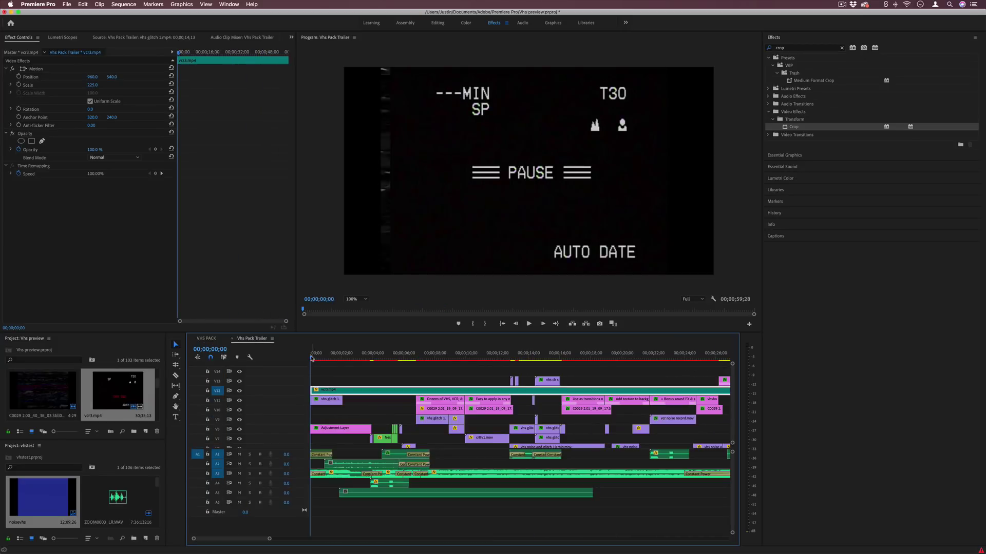
# Set the blend mode of the vcr3.mp4 overlay to Lighten and check it over the trailer's opening footage
pyautogui.moveTo(317, 357); pyautogui.dragTo(322, 358)
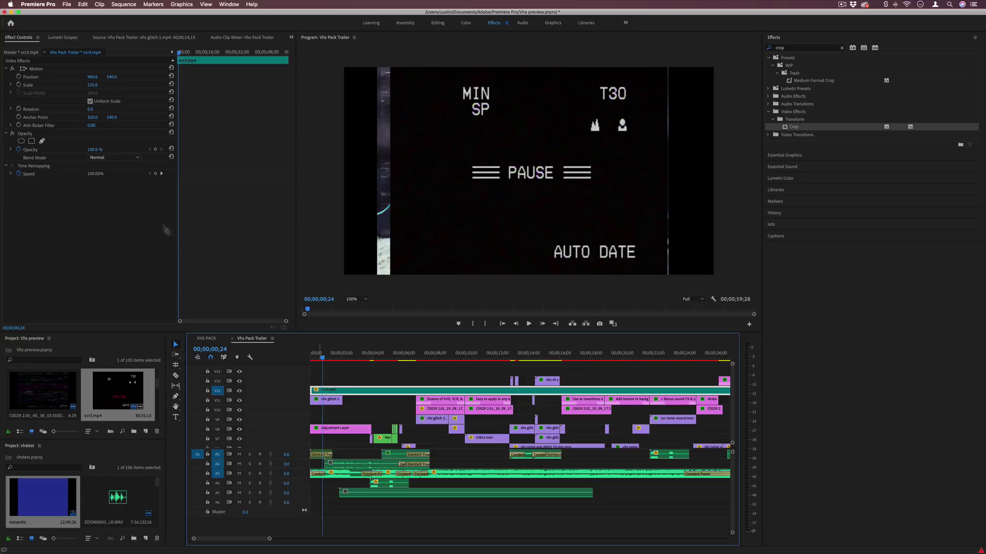
pyautogui.click(121, 159)
pyautogui.click(118, 232)
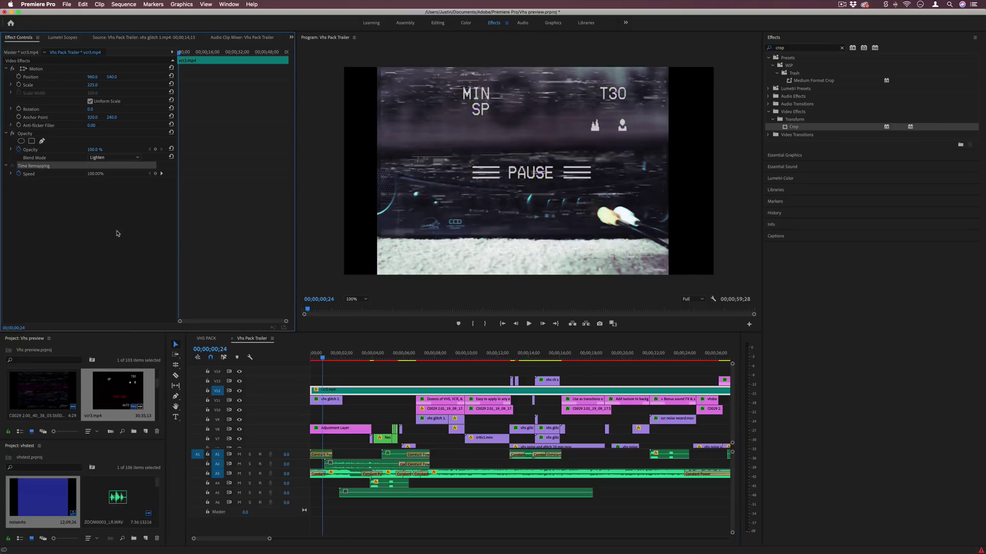
pyautogui.moveTo(327, 358); pyautogui.dragTo(341, 357)
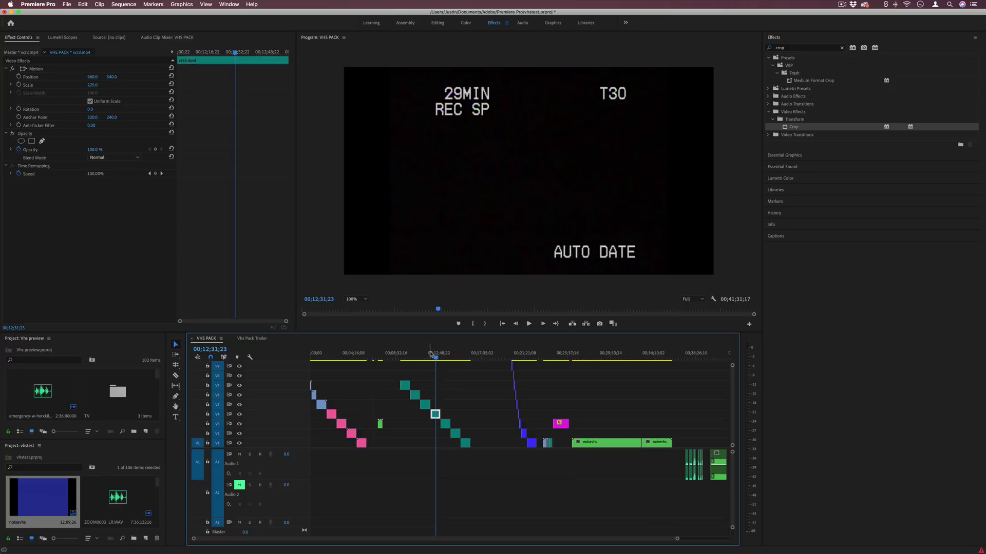
# Scrub through the clip groups of the VHS PACK sequence, from the first overlays to the sound effects near 00;40;44;22
pyautogui.moveTo(431, 354); pyautogui.dragTo(327, 379)
pyautogui.click(374, 356)
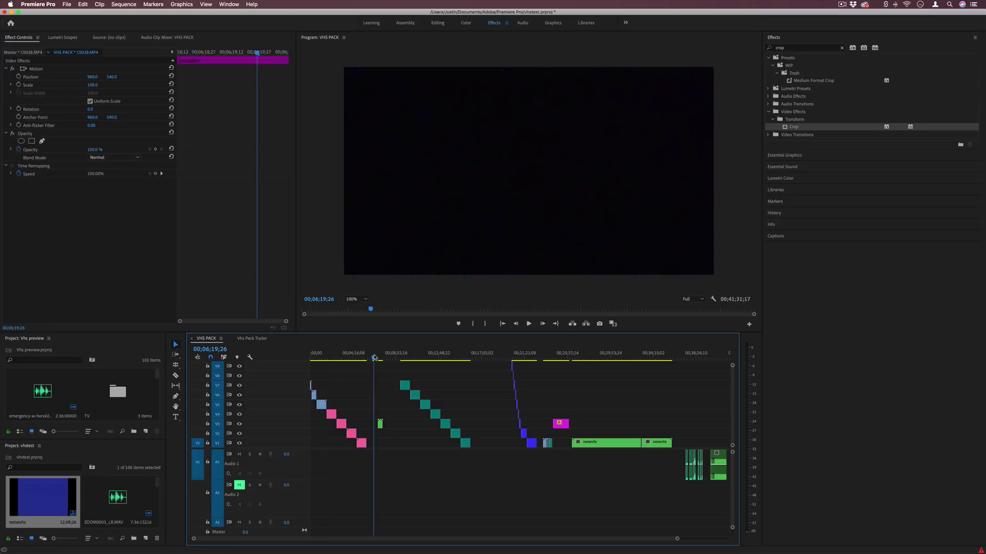
pyautogui.moveTo(375, 357); pyautogui.dragTo(650, 358)
pyautogui.click(513, 354)
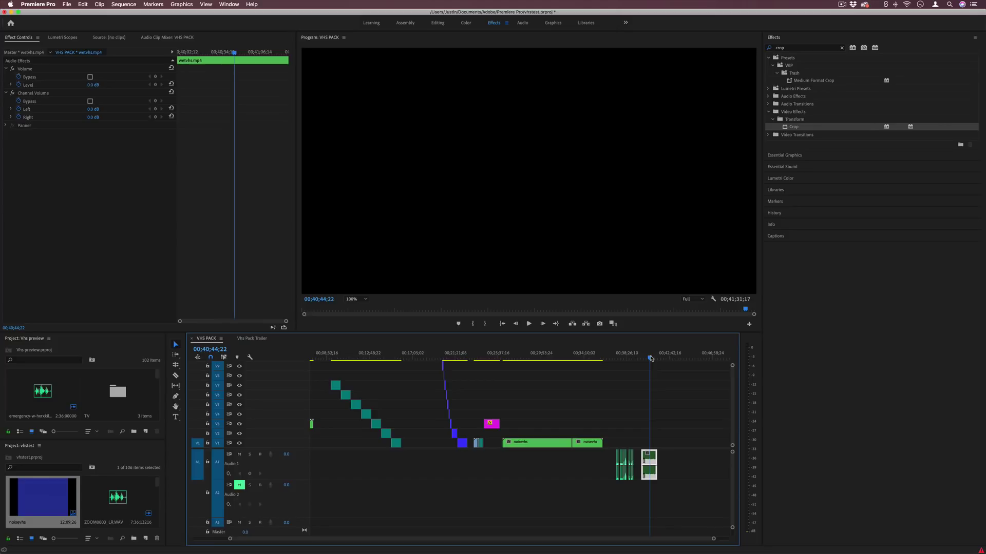